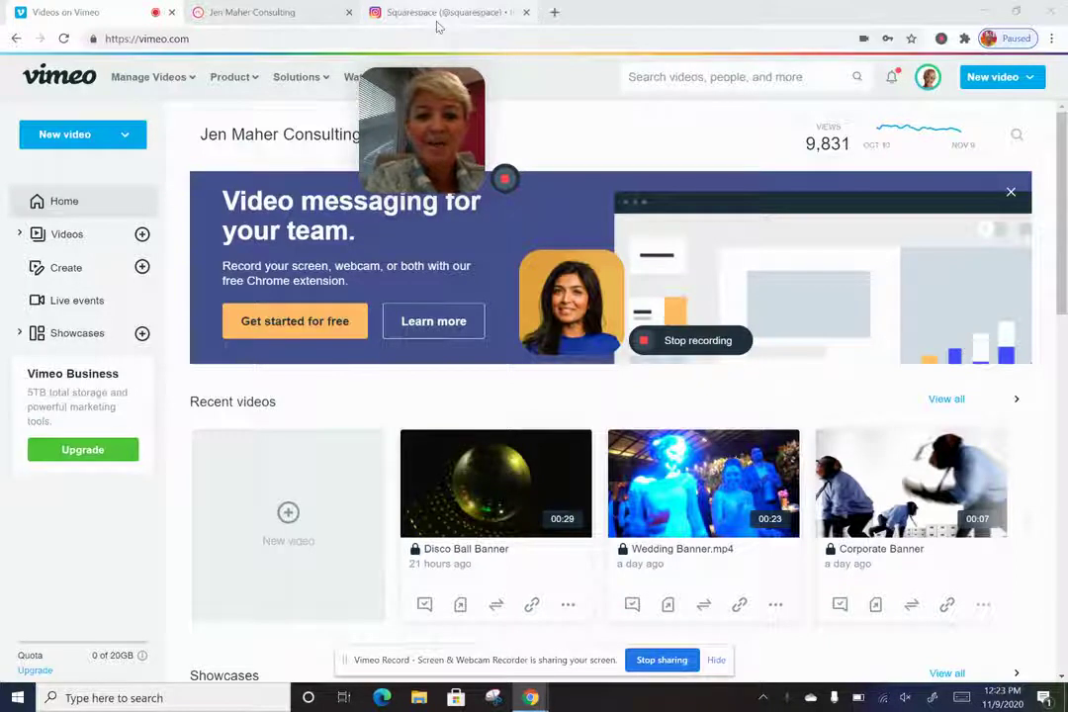
Step: Show Squarespace's Instagram profile and scroll down to its grid of marketplace posts
left_click(435, 16)
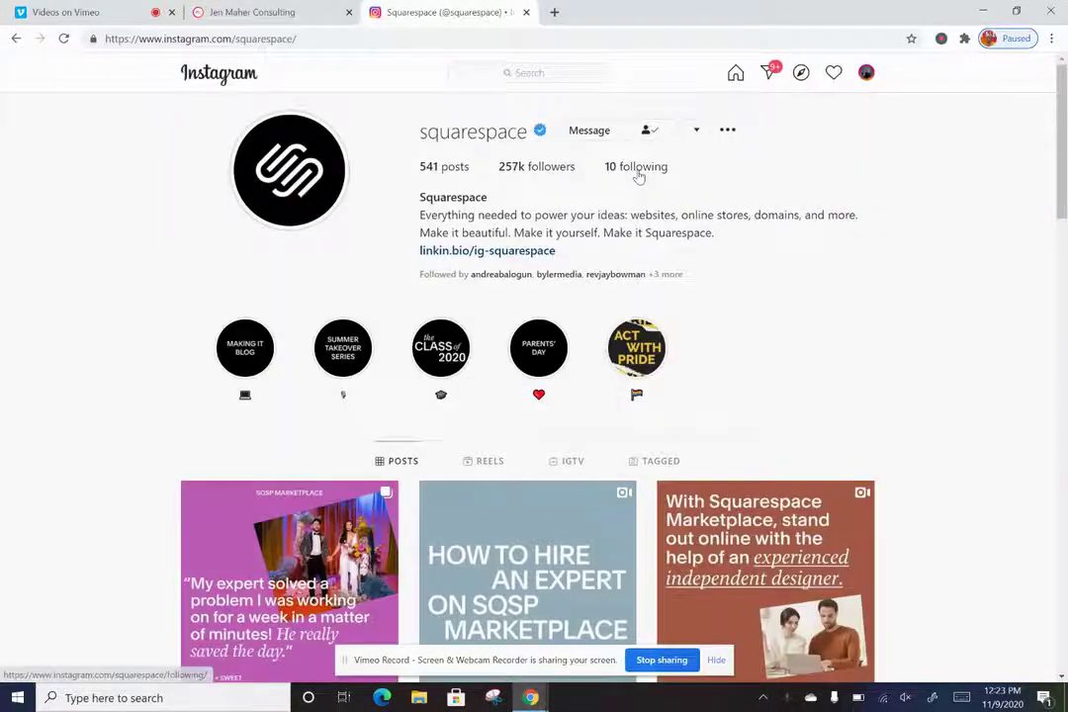
left_click(252, 13)
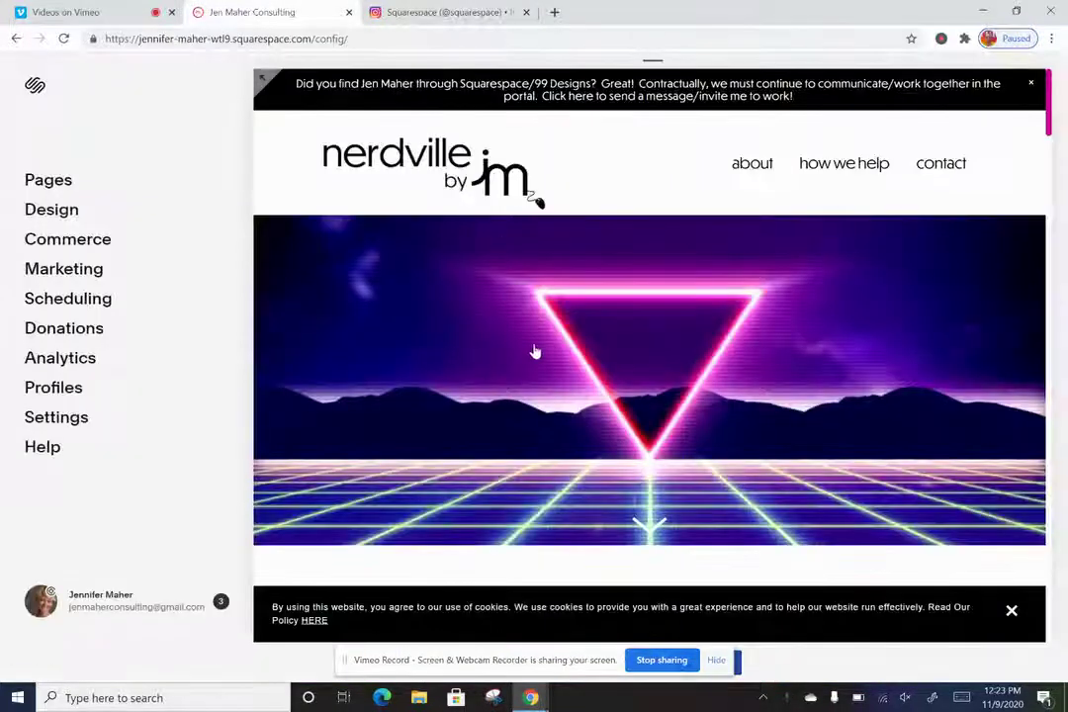
left_click(423, 13)
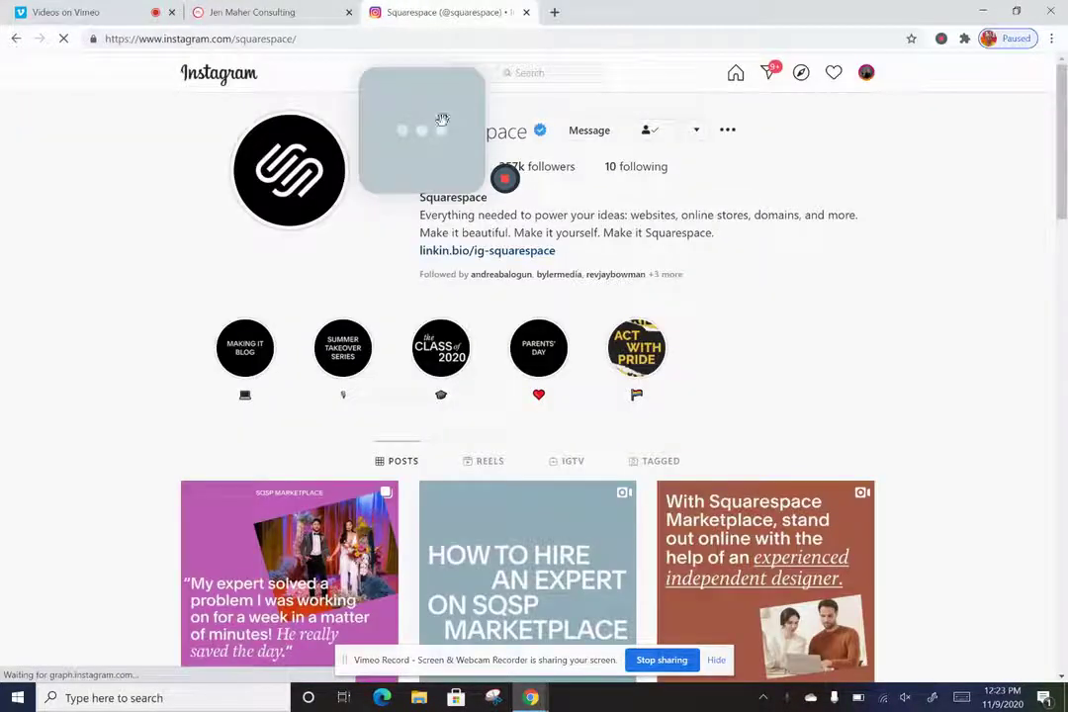
scroll(516, 405, "down", 2)
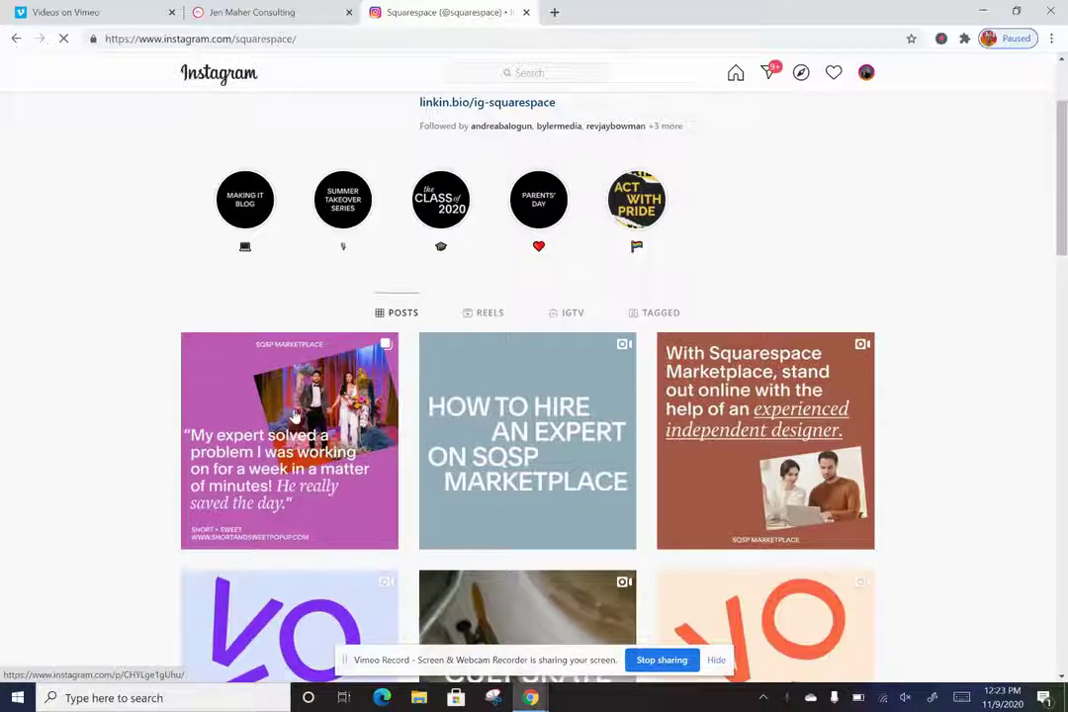
Step: Open the first grid post and page forward to its 'My expert was super' slide
left_click(328, 431)
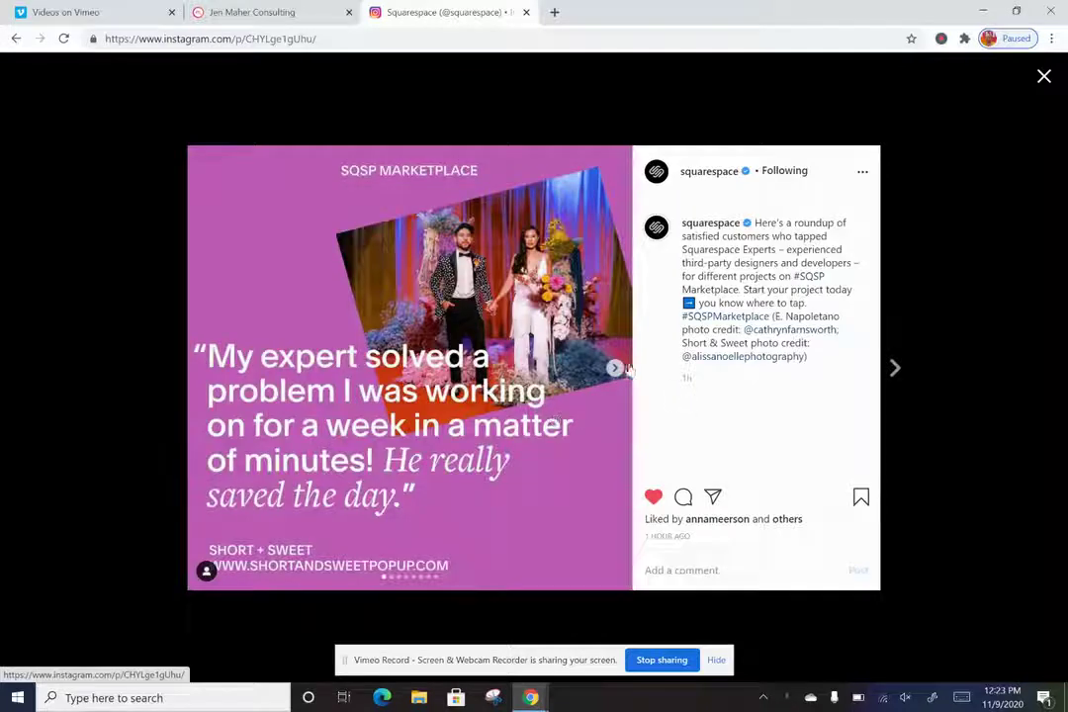
left_click(614, 370)
left_click(614, 370)
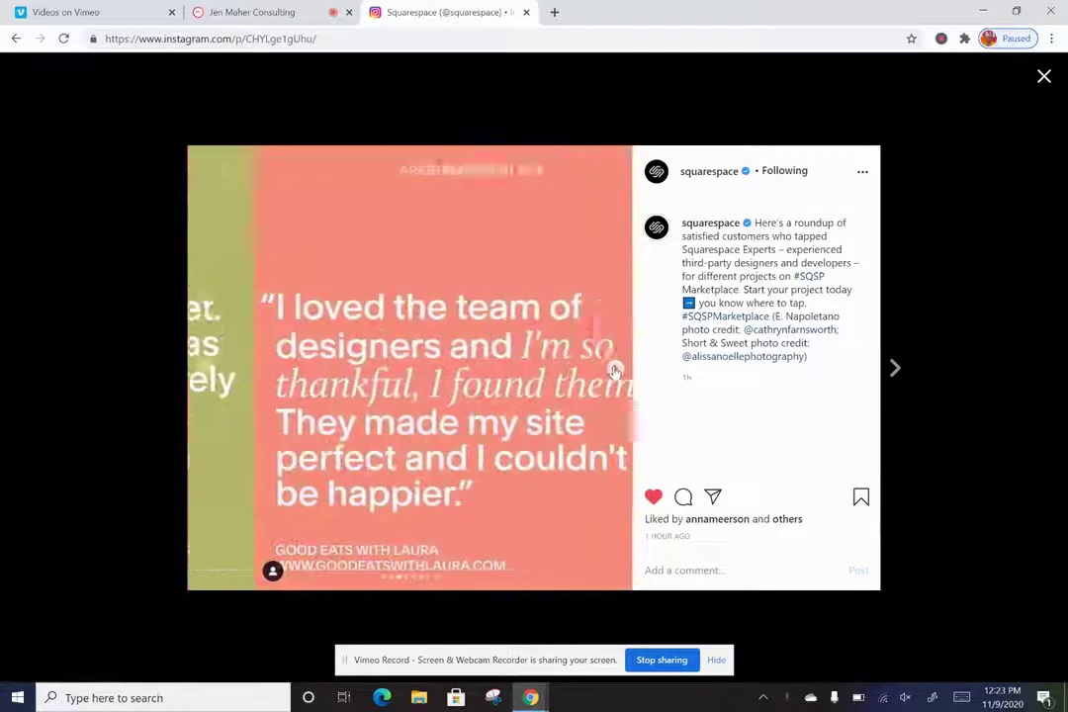
left_click(613, 369)
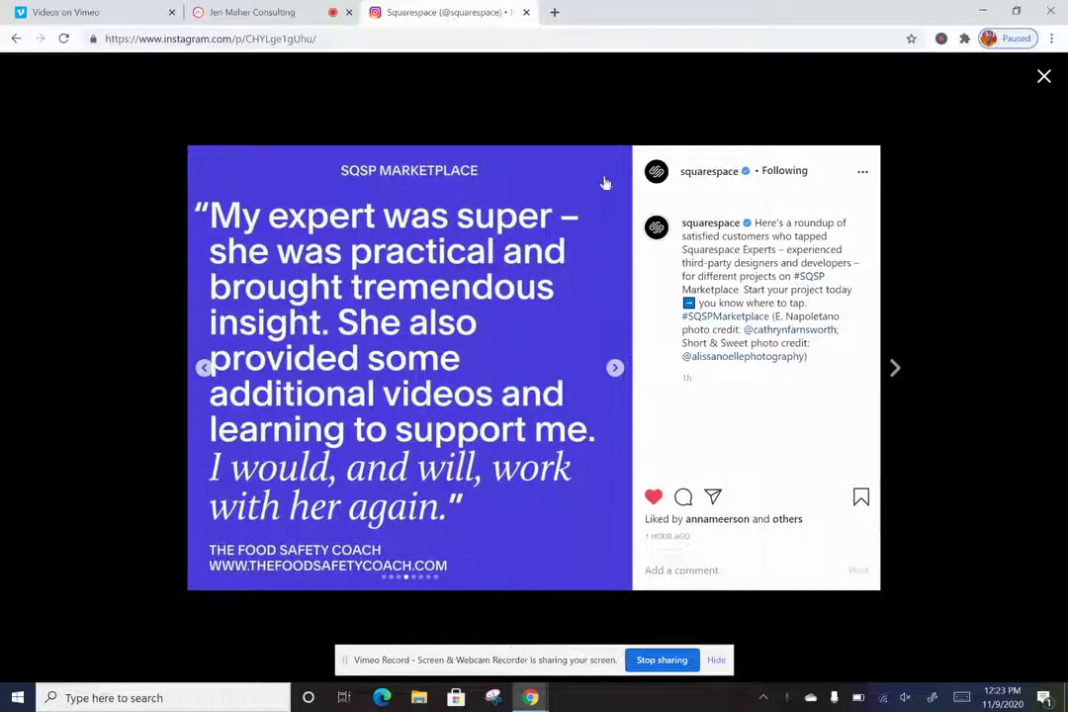
Step: Copy the marketplace roundup post's embed code and return to the Jen Maher Consulting editor
left_click(862, 172)
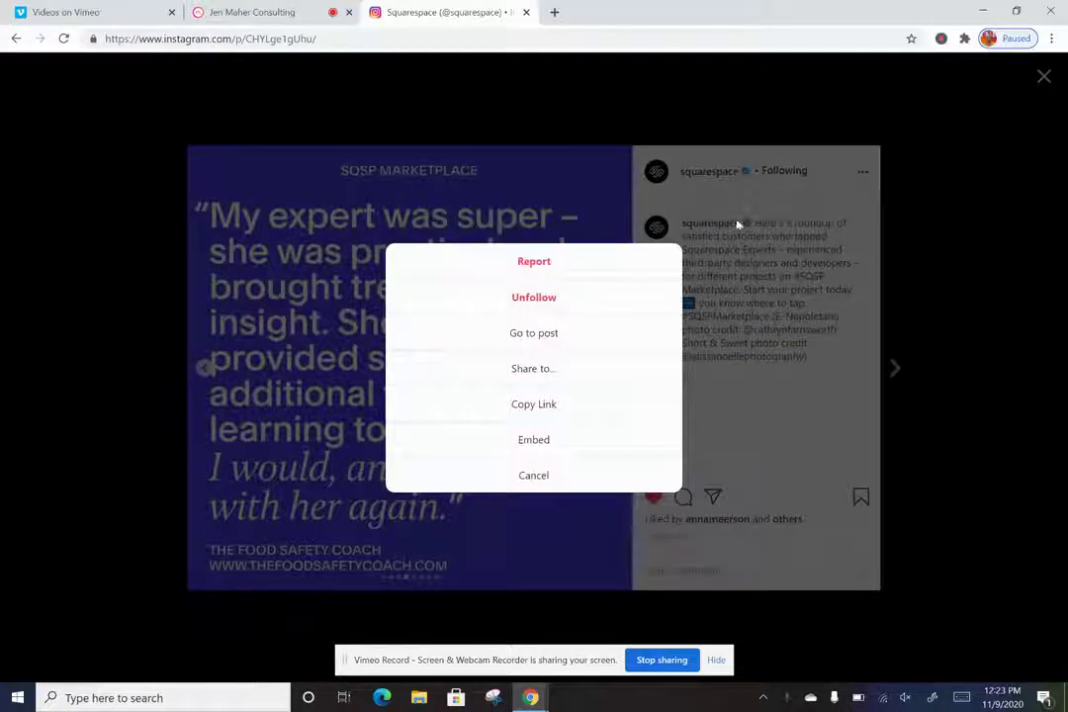
left_click(539, 442)
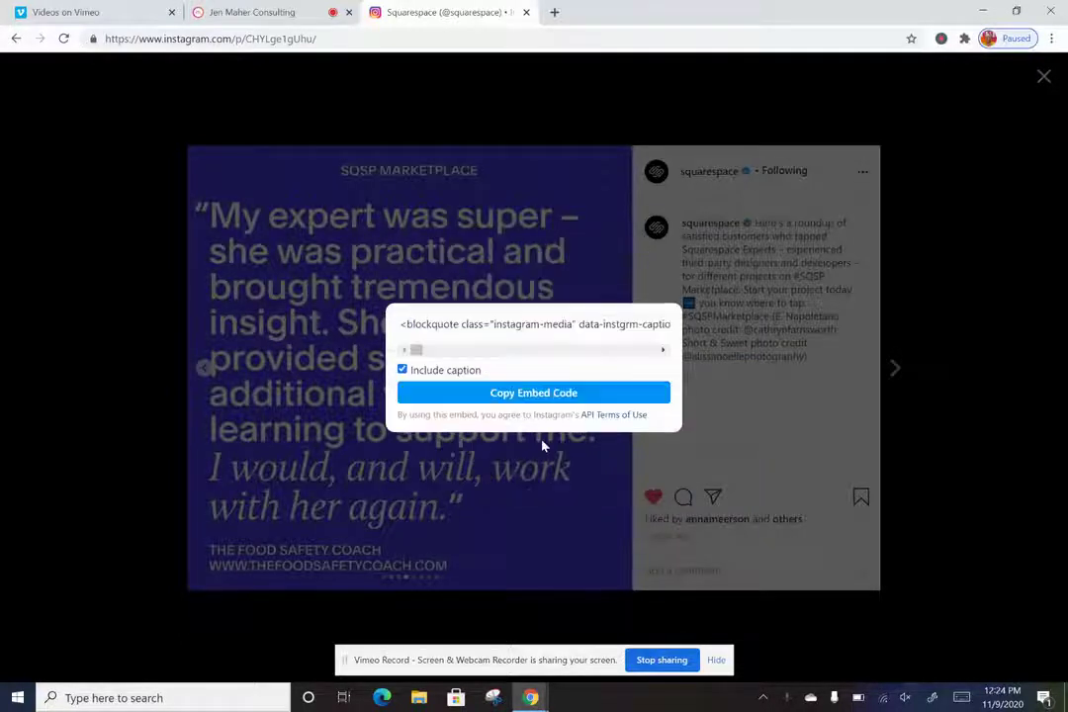
left_click(539, 398)
left_click(277, 12)
mouse_move(474, 327)
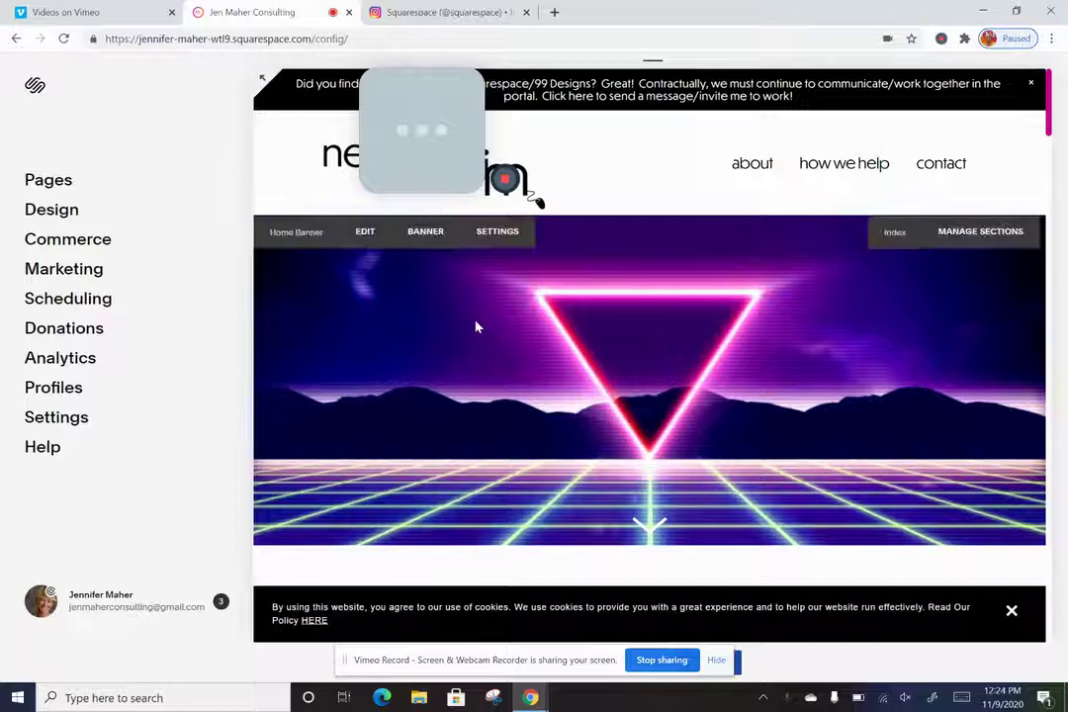
Step: Open 'the word on the street' under About in Pages and start editing its content
left_click(52, 181)
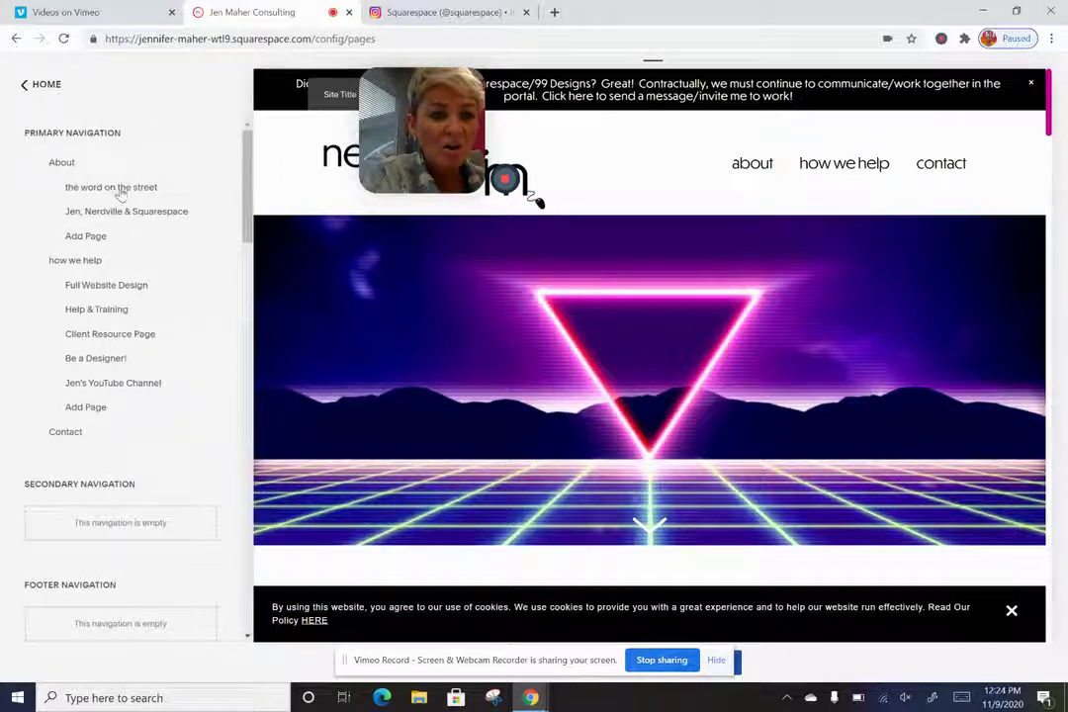
left_click(49, 195)
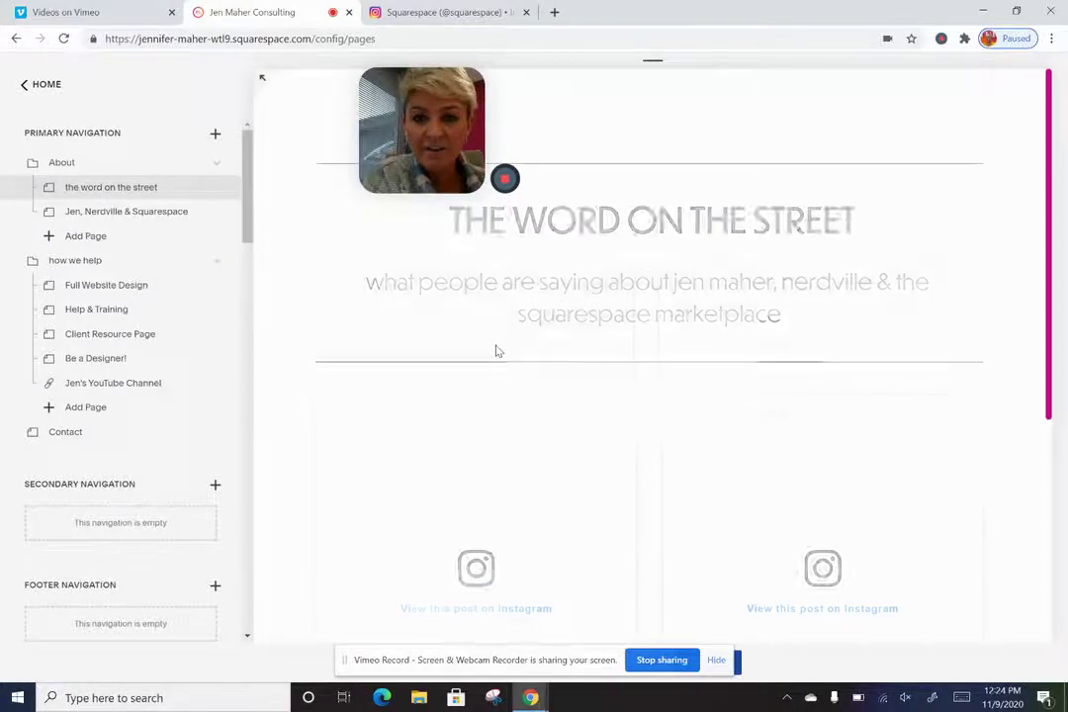
scroll(559, 502, "down", 2)
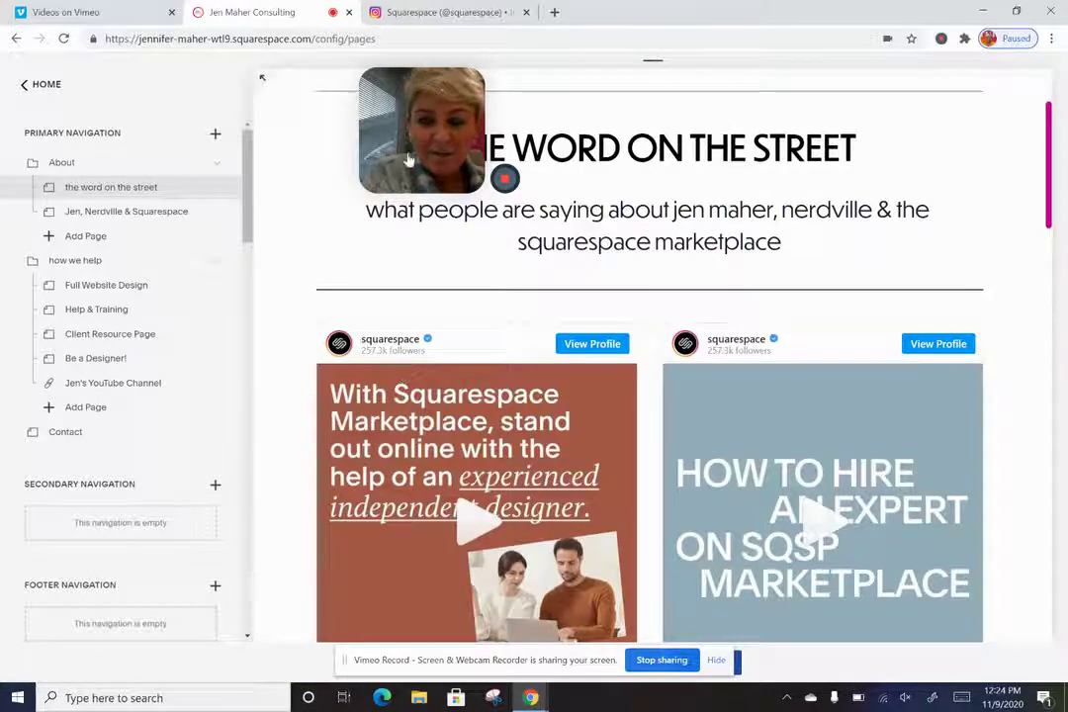
mouse_move(439, 77)
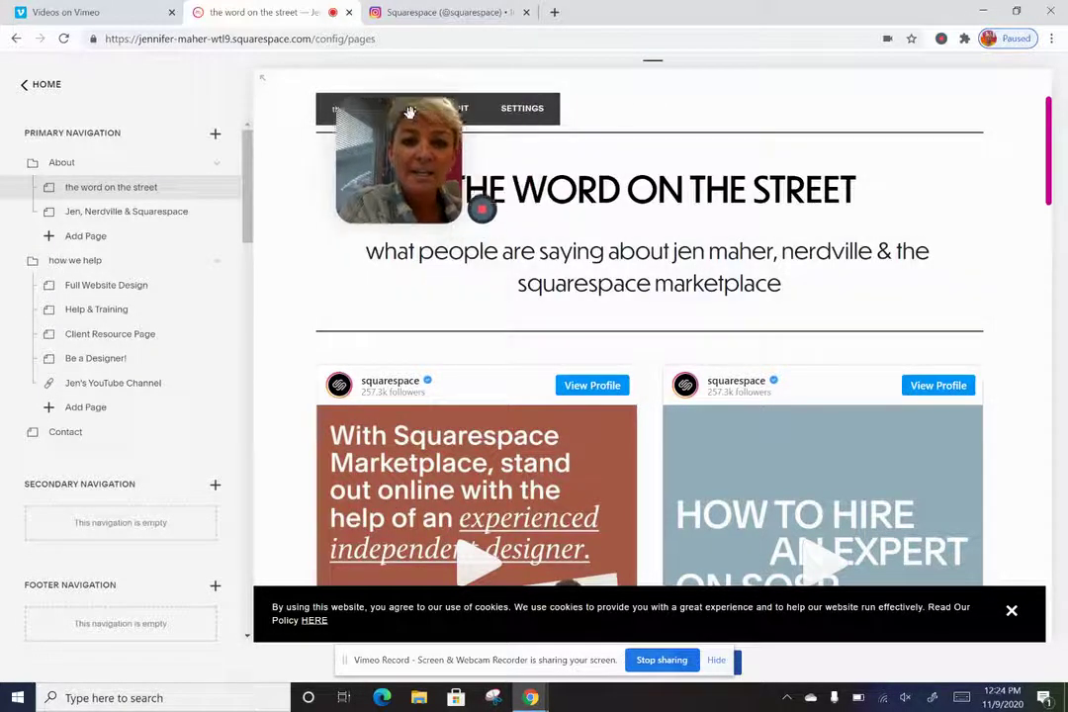
left_click(460, 111)
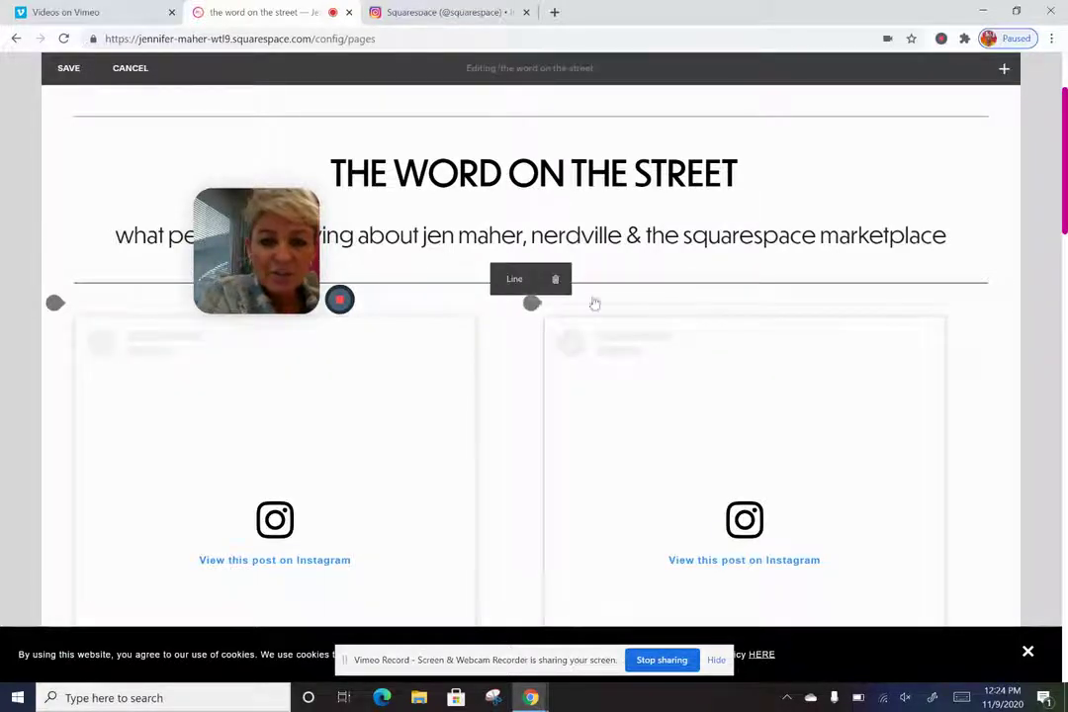
Step: Bring up the block picker at the insert point above the right-hand Instagram embed
left_click(1004, 74)
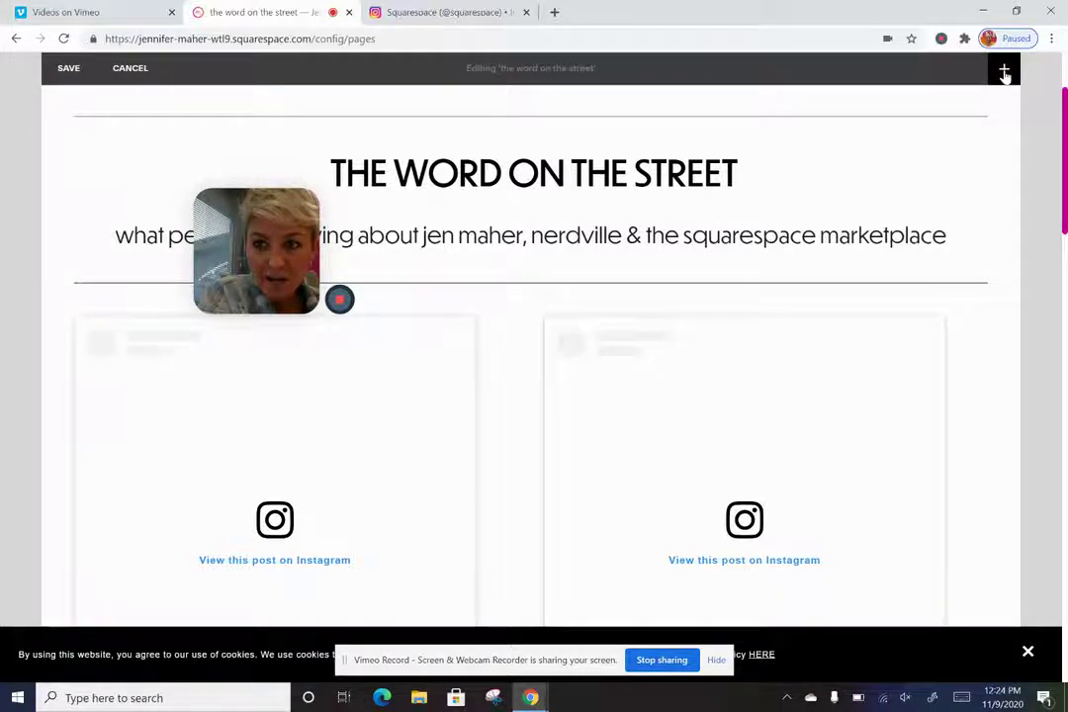
left_click(686, 107)
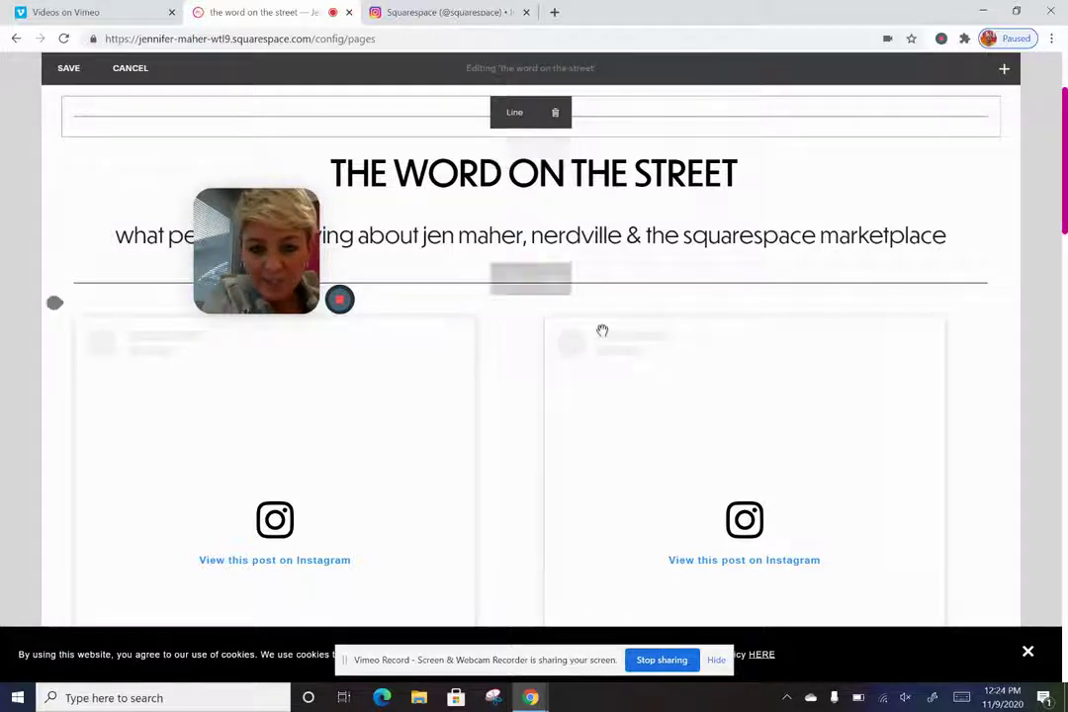
mouse_move(596, 344)
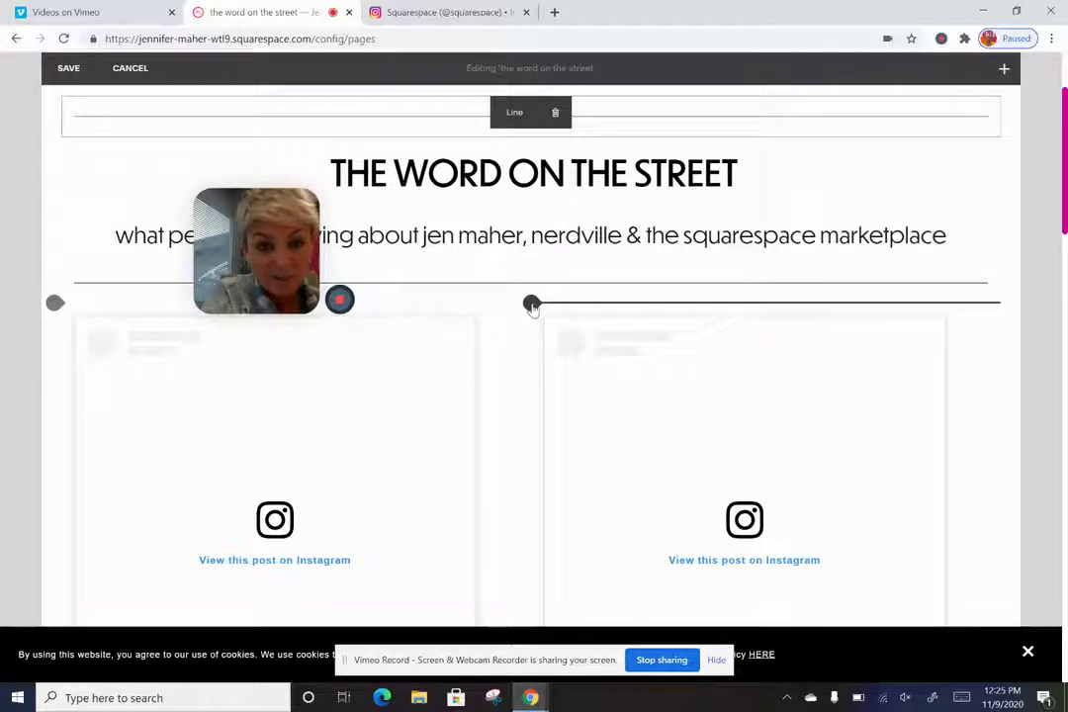
left_click(532, 305)
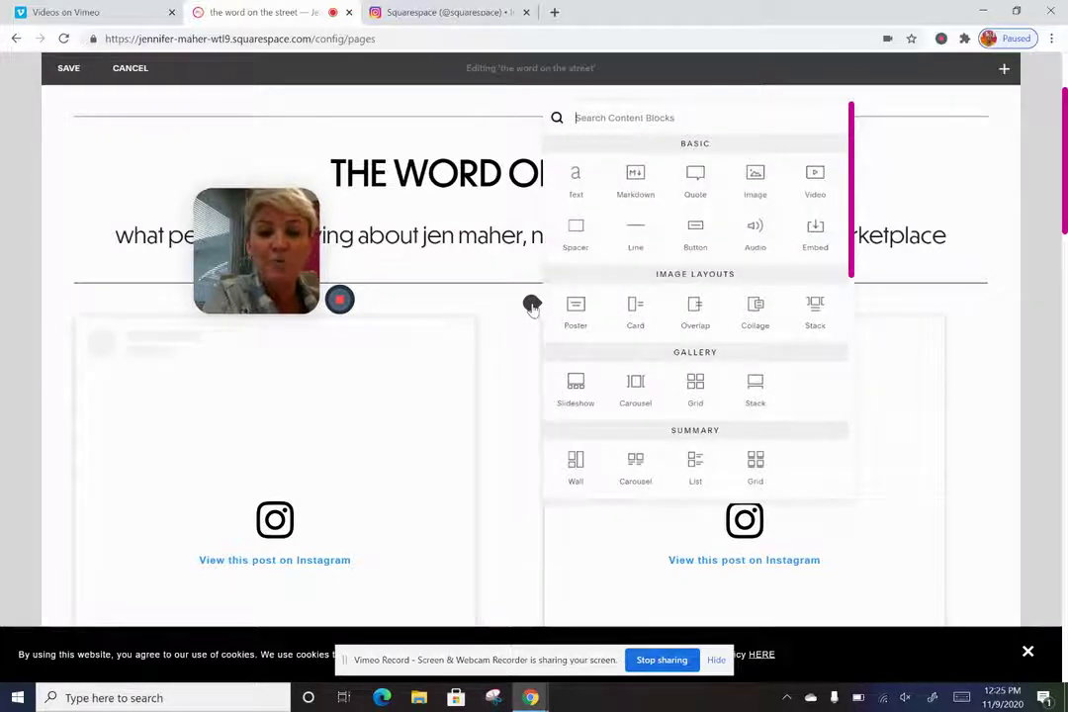
Step: Add an Embed block and set the copied Instagram code as its embed data
left_click(815, 233)
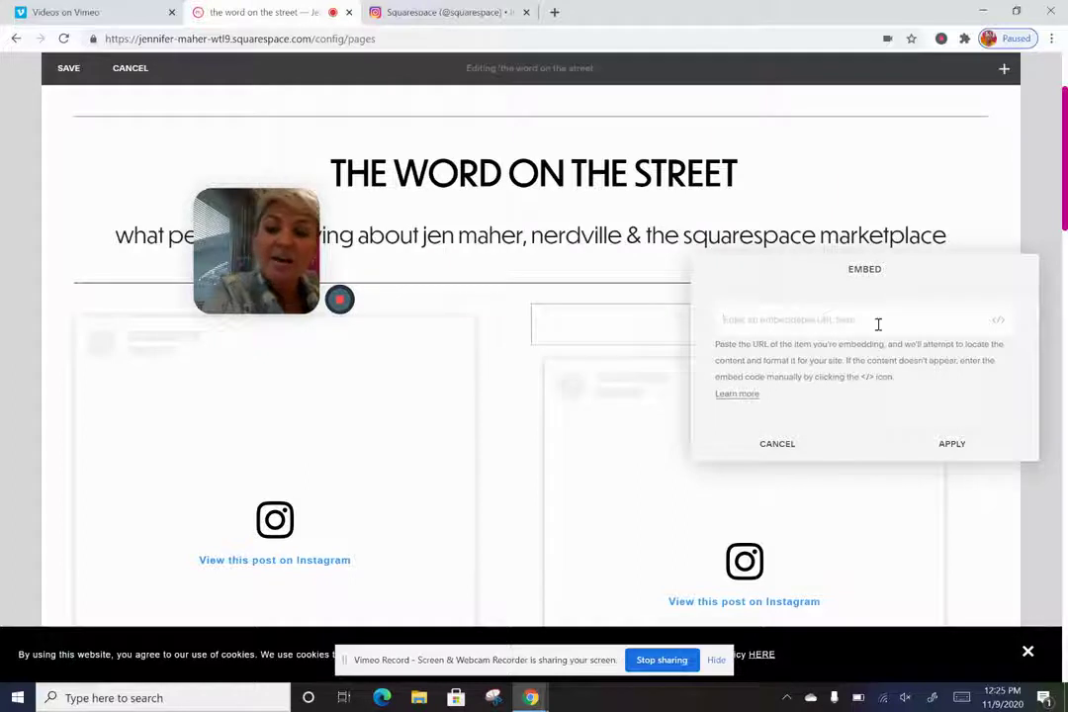
left_click(997, 324)
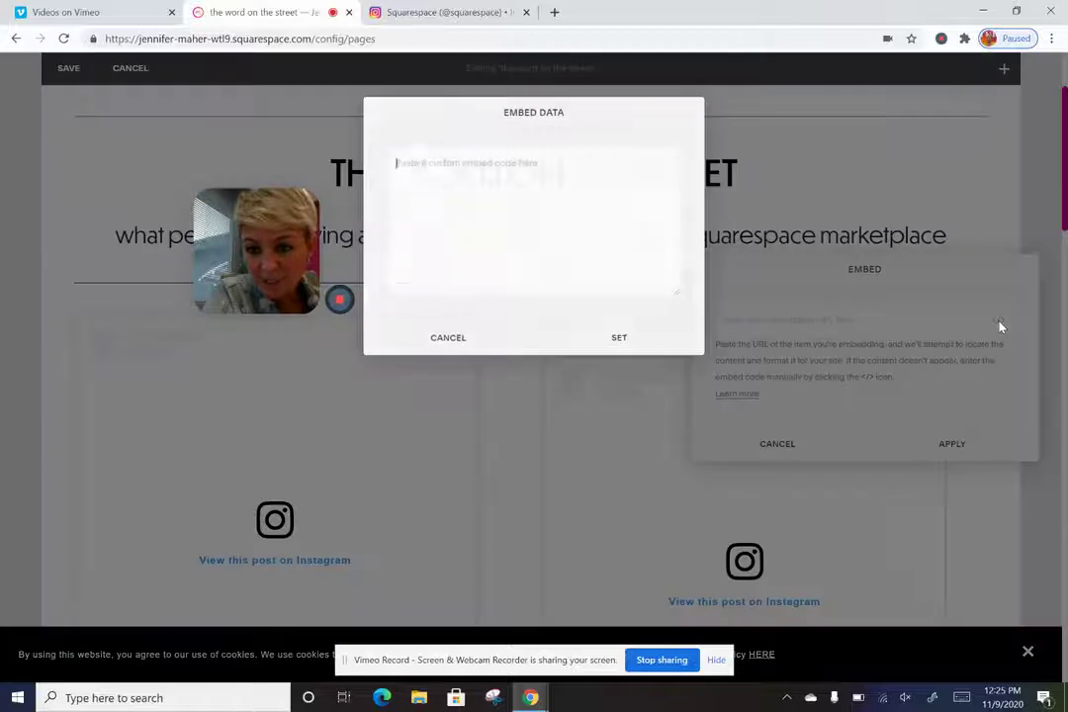
right_click(473, 177)
left_click(506, 291)
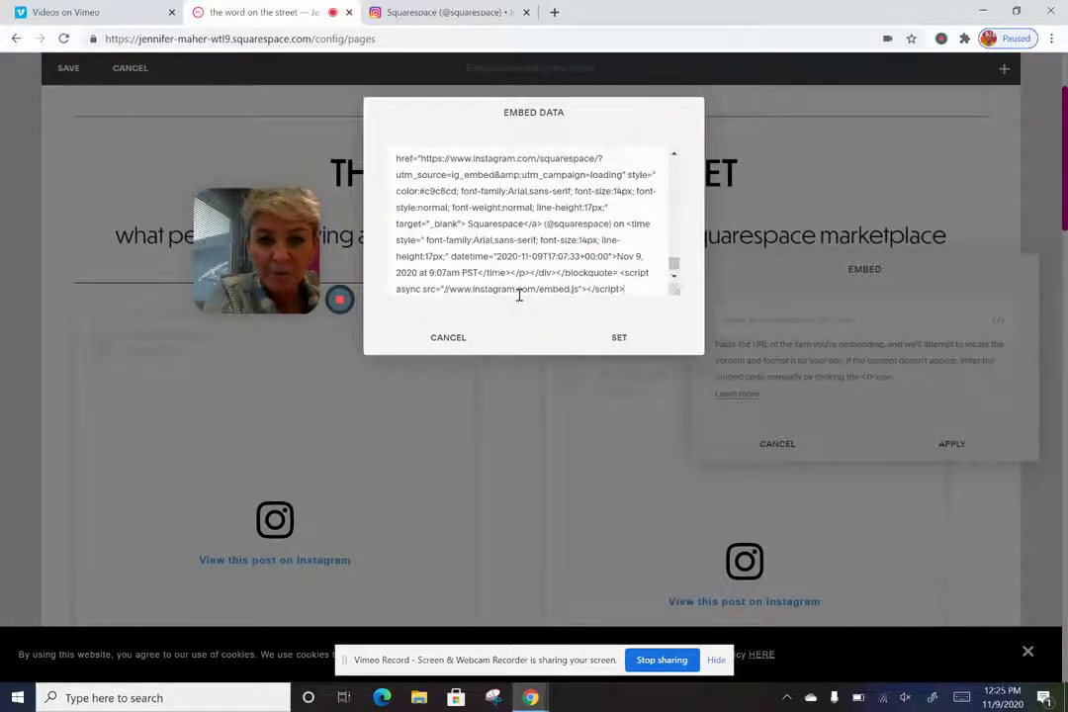
left_click(620, 340)
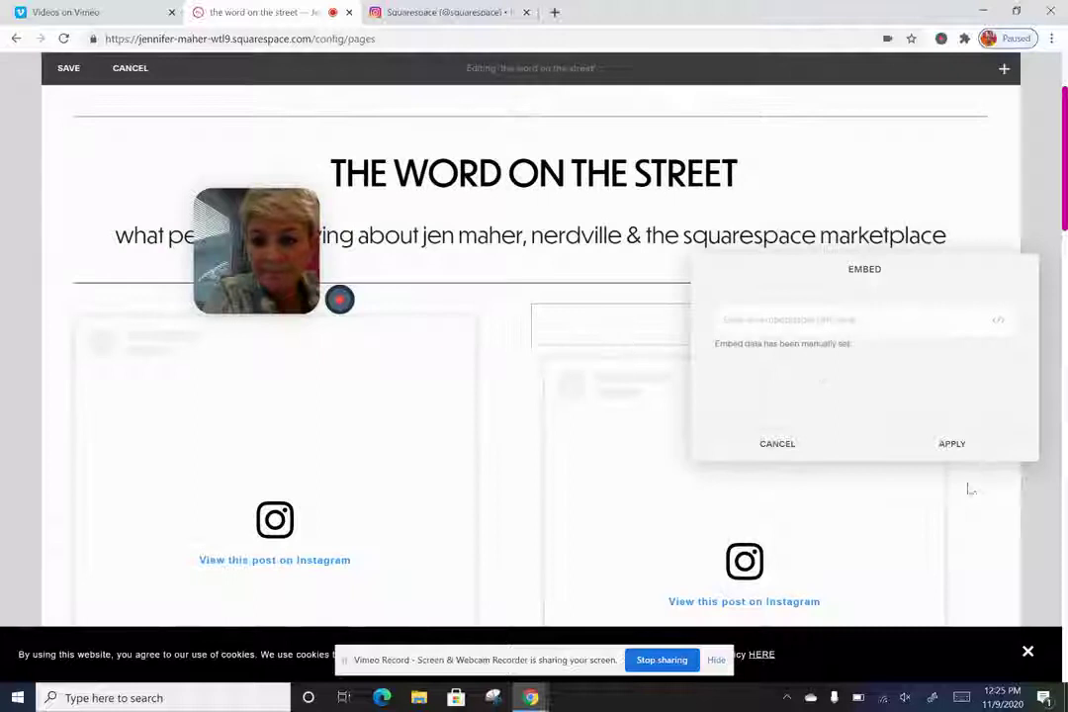
Step: Apply the embed so the Nov 9 roundup post tops the right column
left_click(952, 443)
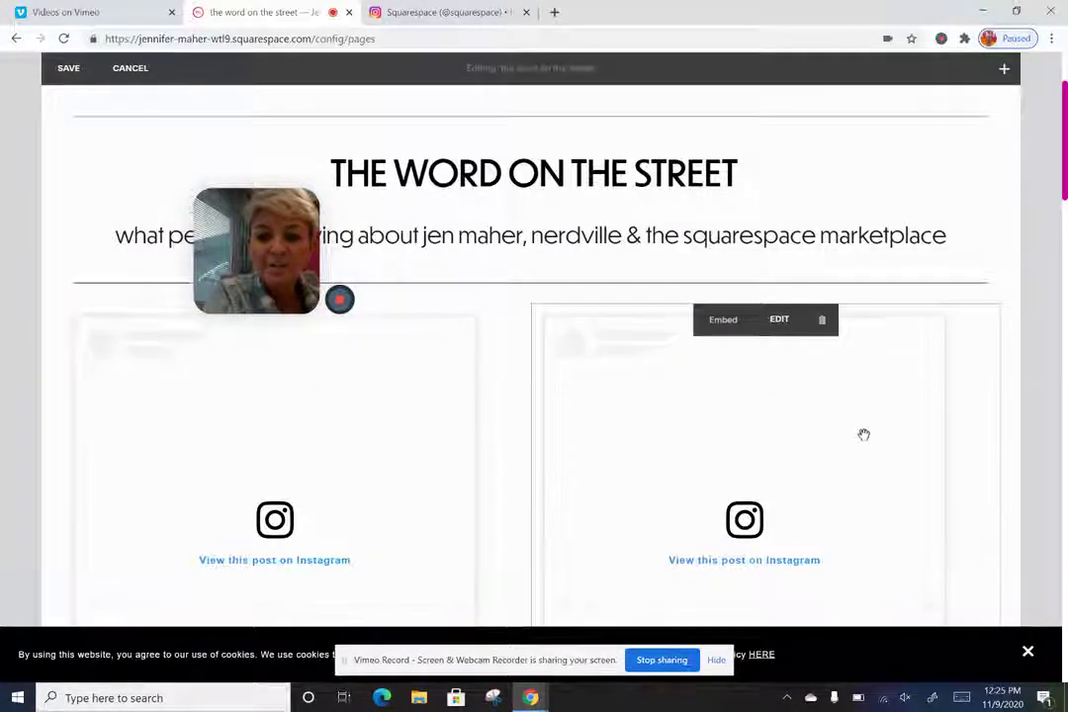
scroll(863, 435, "down", 5)
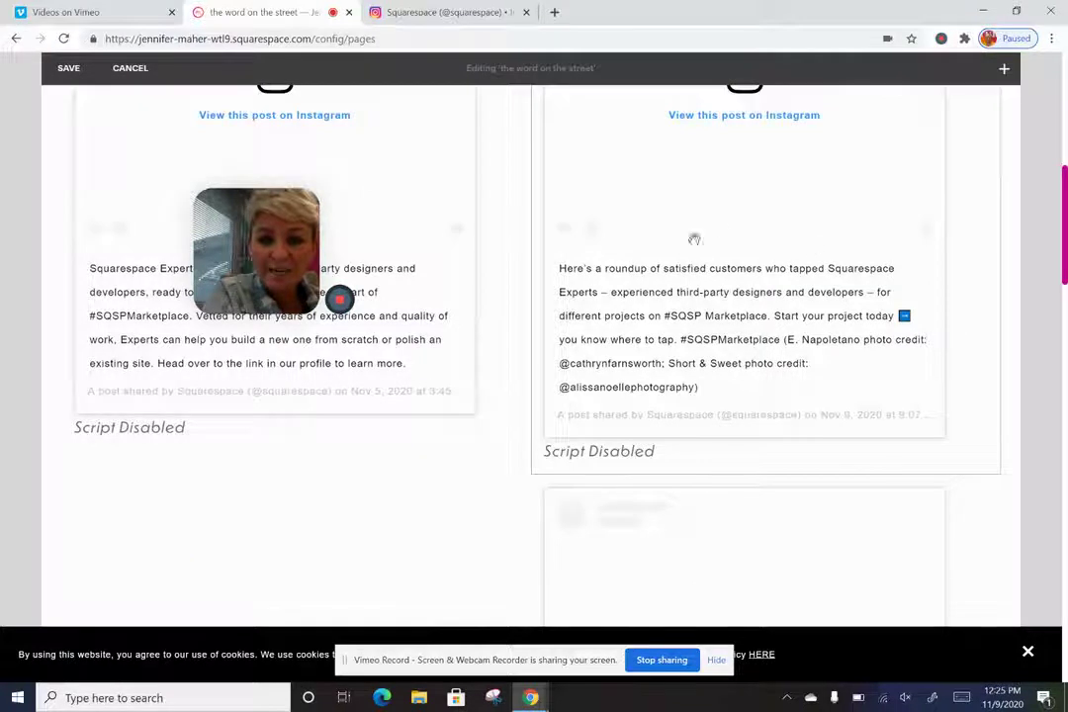
scroll(772, 233, "down", 1)
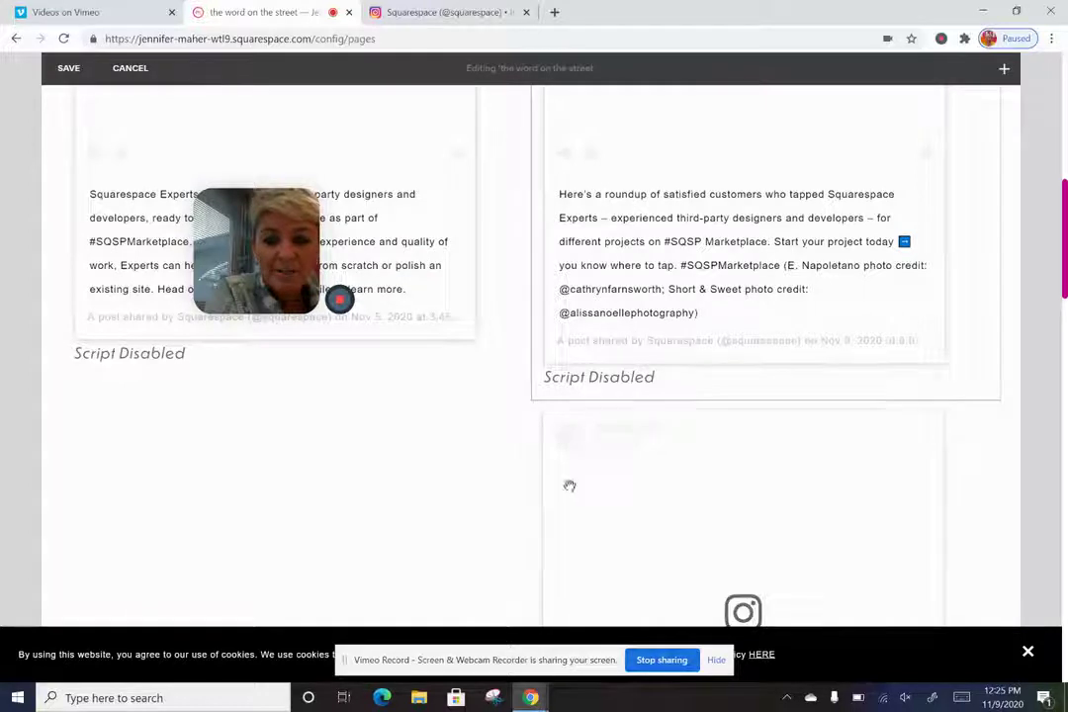
Step: Drag the third Instagram embed beside the other two and save the page
left_click_drag(607, 478, 740, 301)
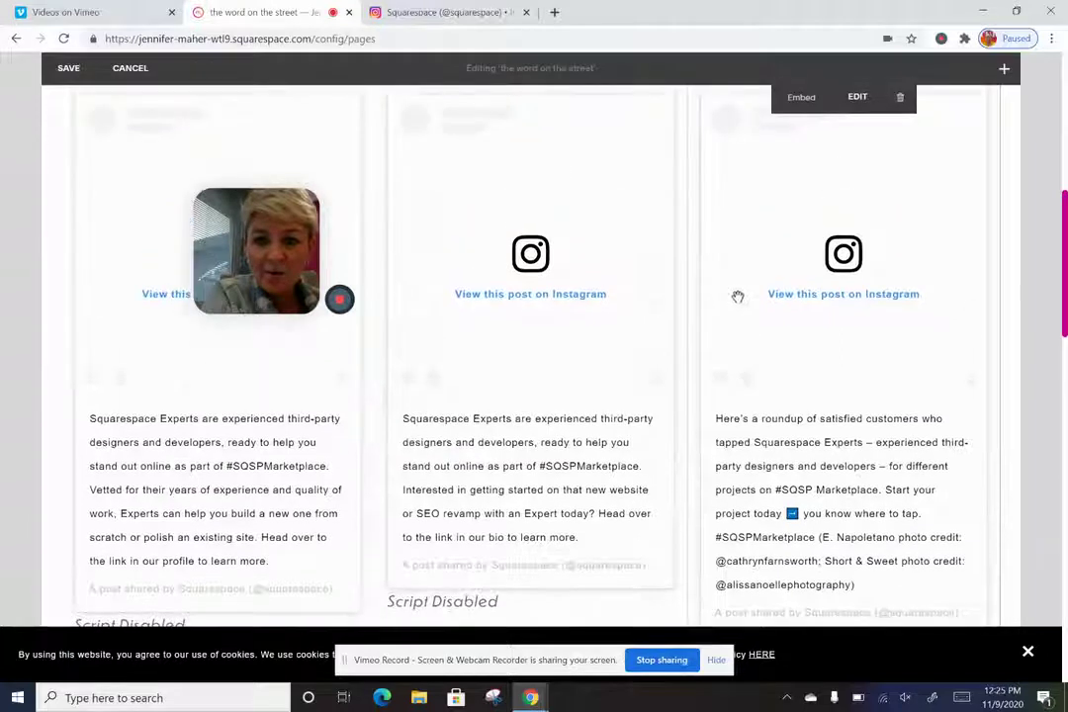
scroll(544, 280, "up", 2)
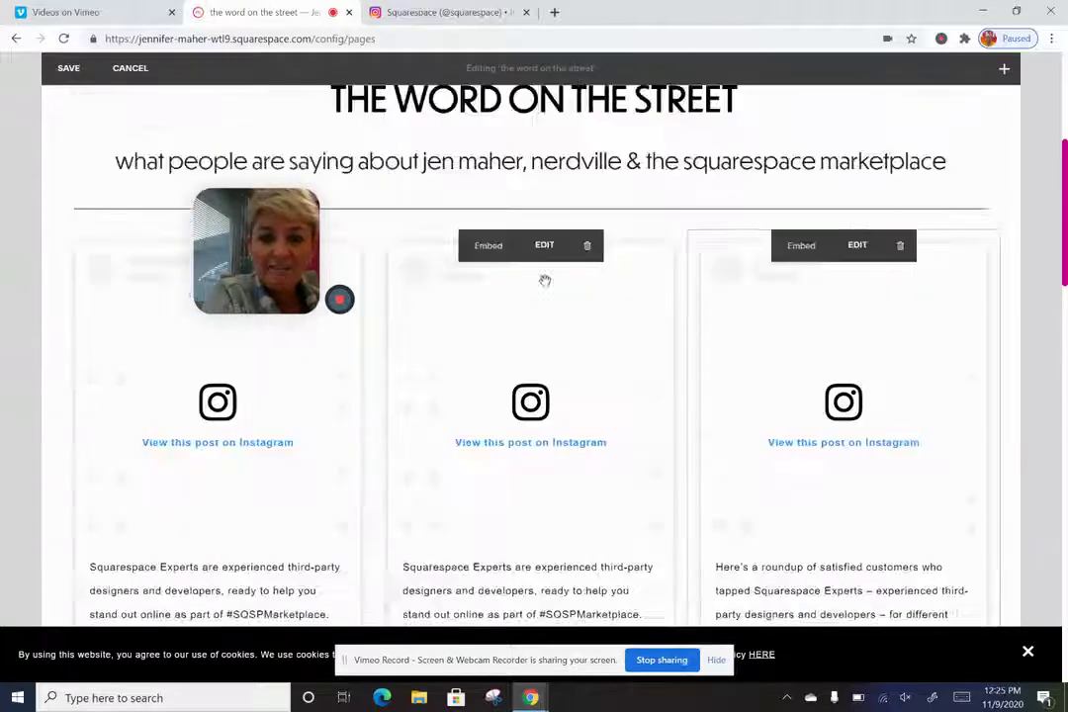
left_click(67, 68)
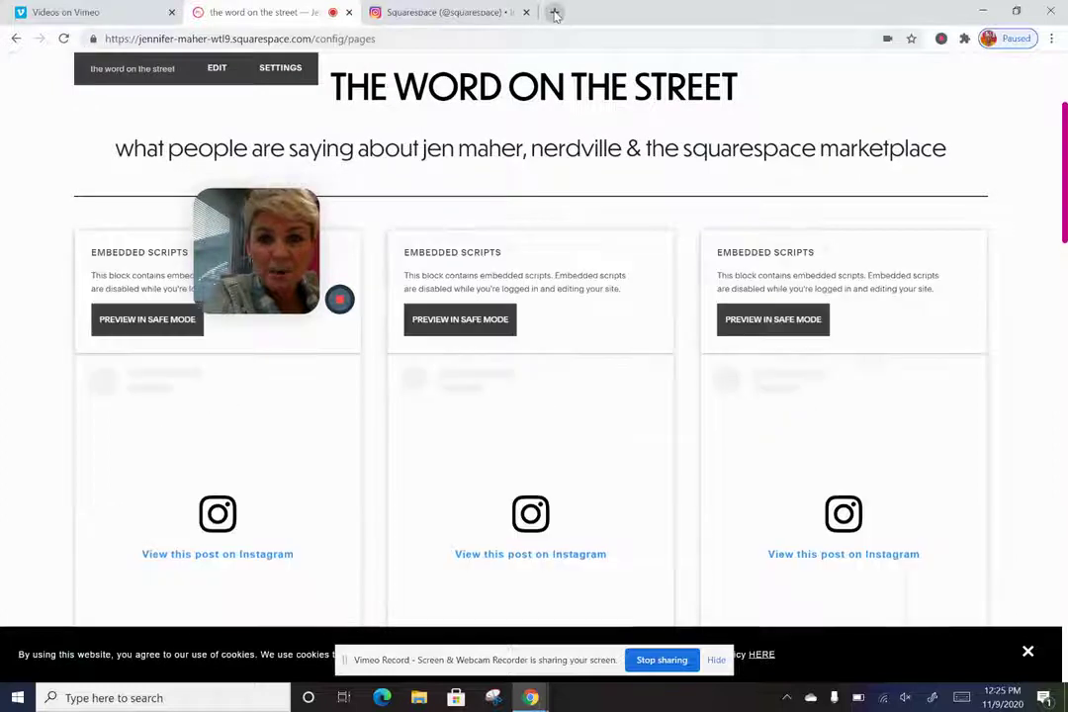
left_click(555, 13)
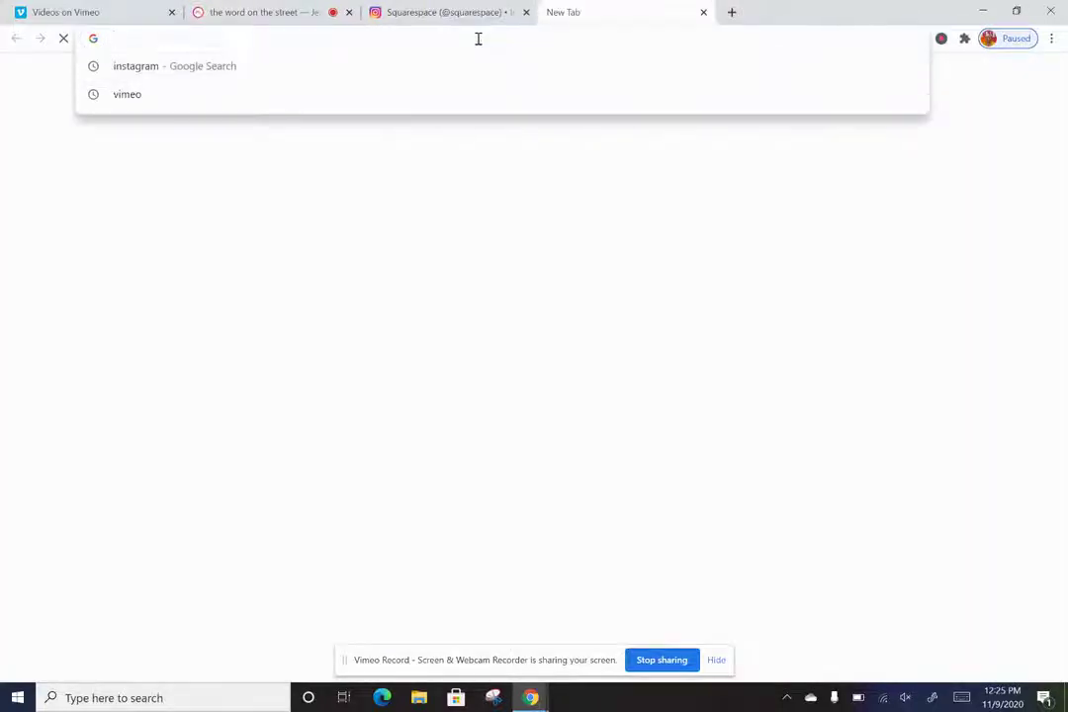
Step: Load the live site jenmaher.expert in the new Chrome tab
type("jen")
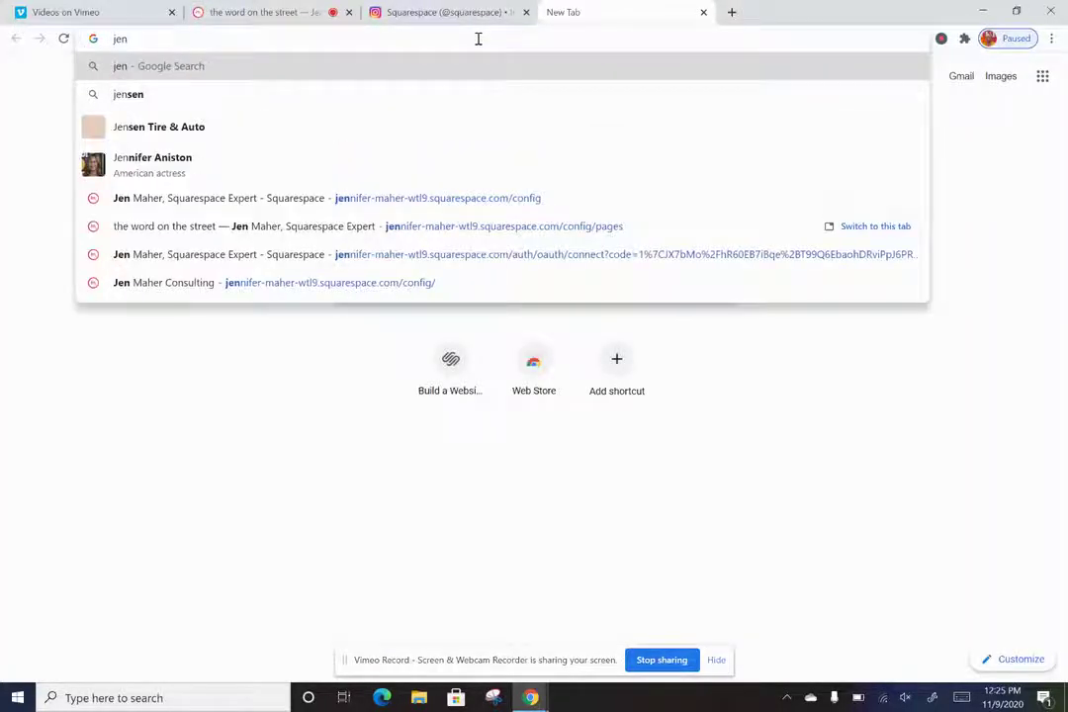
type("maher.e")
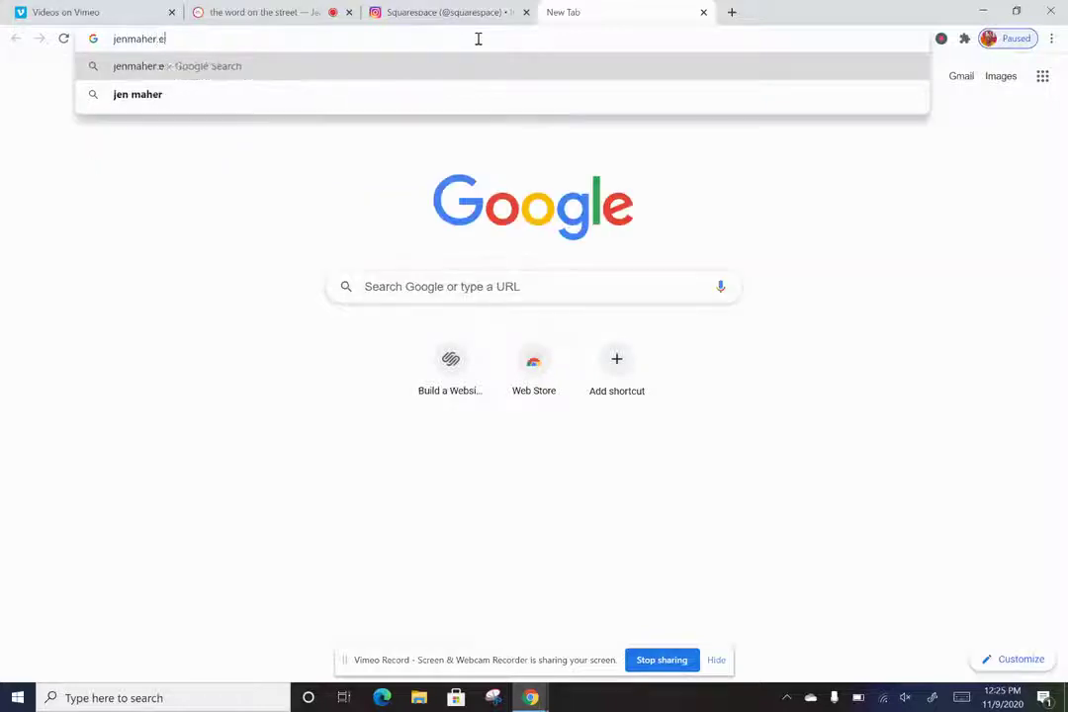
type("xpert")
key("Return")
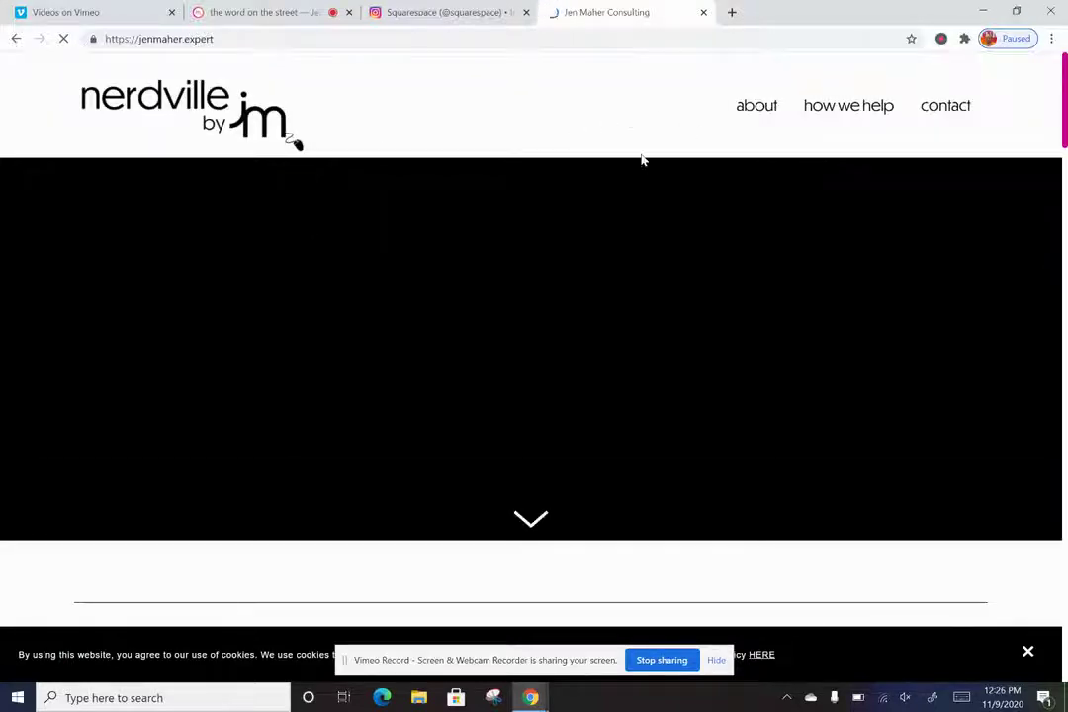
Step: Open the live 'the word on the street' page from the about menu and dismiss the quiz popup
mouse_move(757, 109)
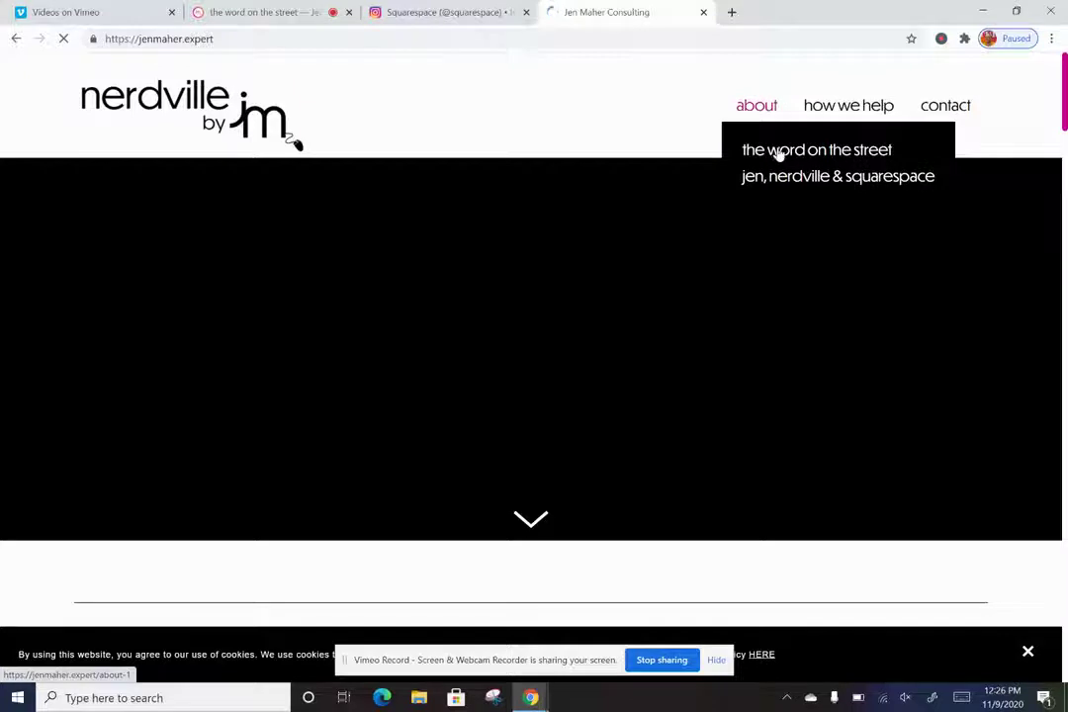
left_click(780, 153)
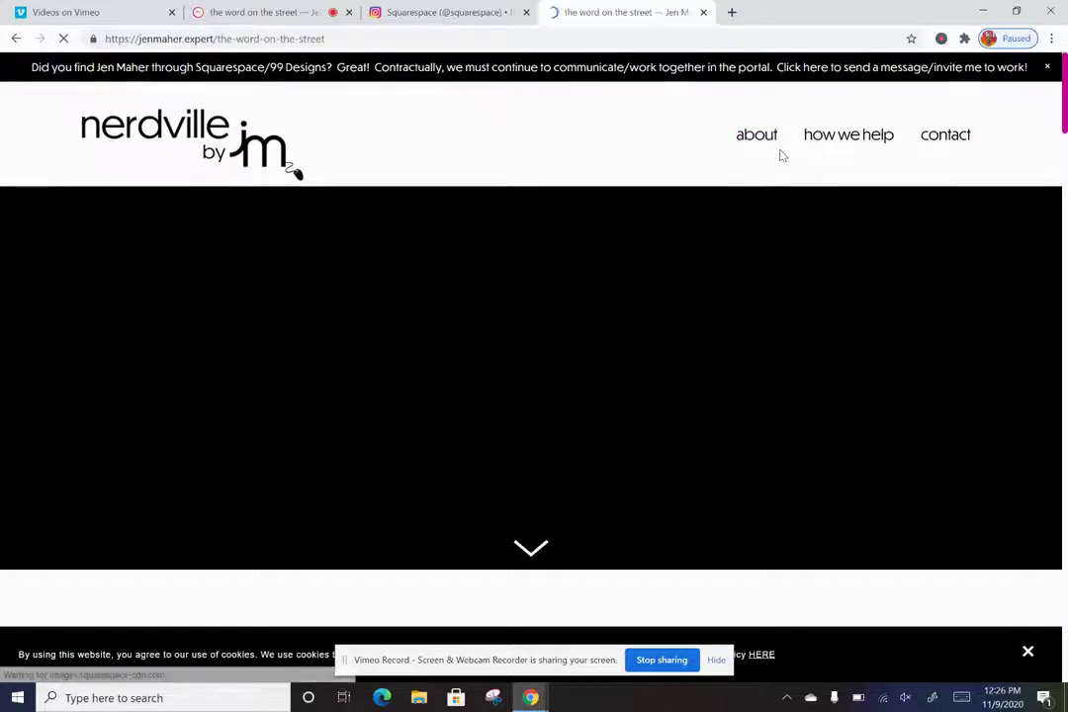
scroll(583, 286, "down", 2)
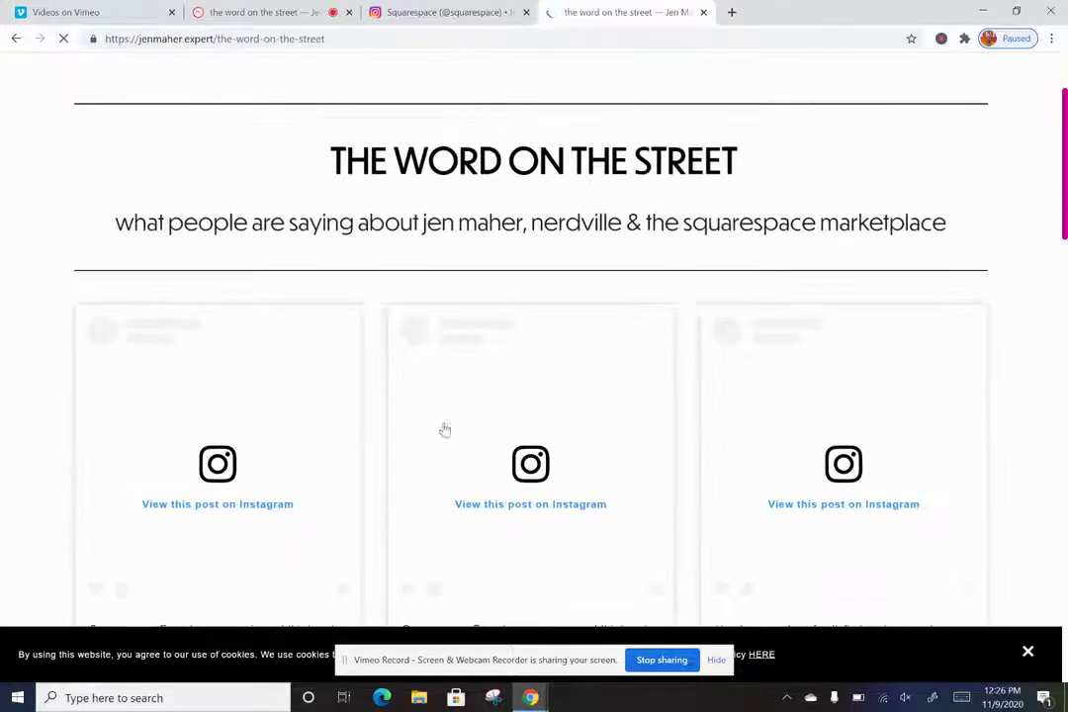
scroll(637, 372, "down", 1)
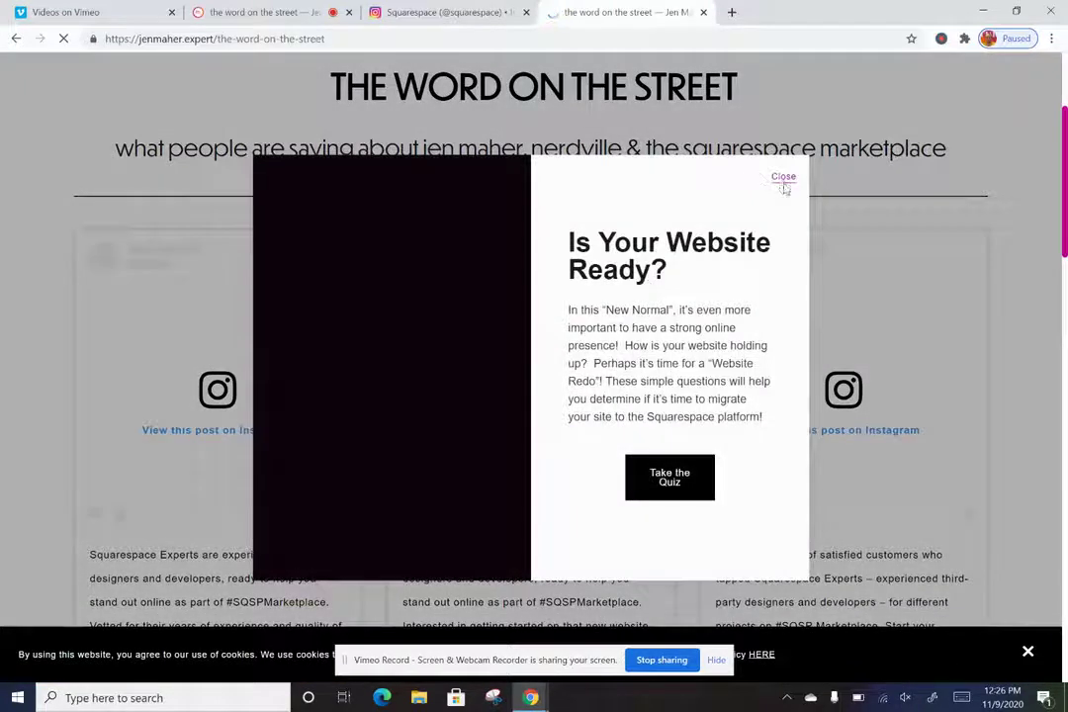
left_click(782, 177)
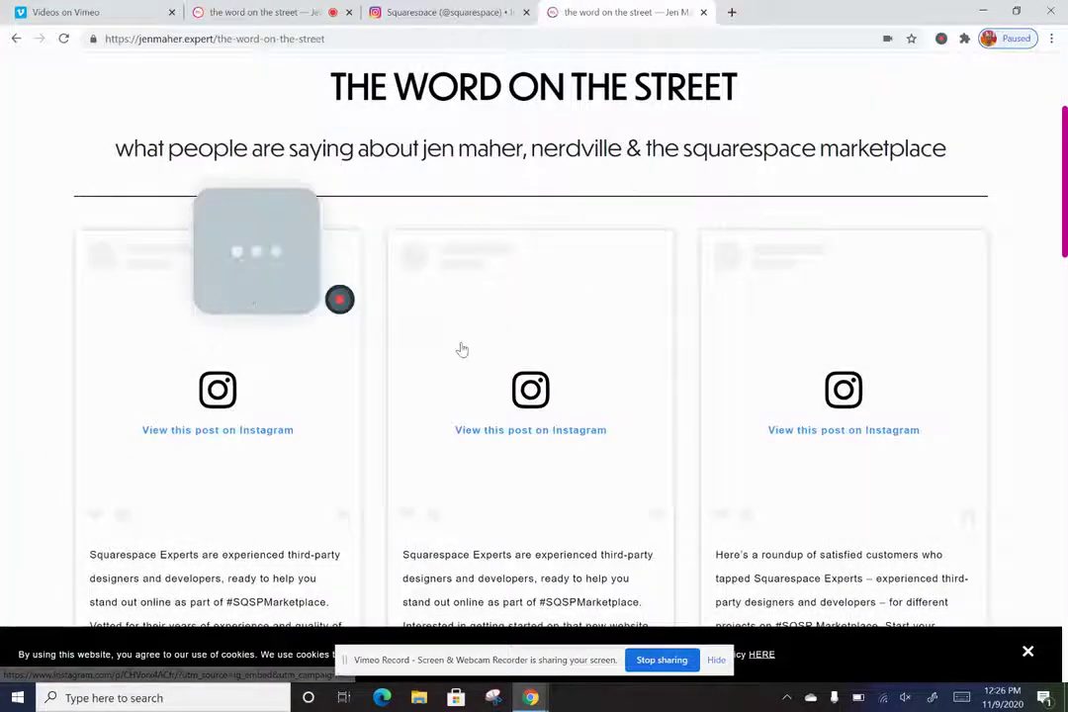
Step: Scroll through the three side-by-side Instagram posts, then return to the site's homepage
scroll(603, 343, "down", 1)
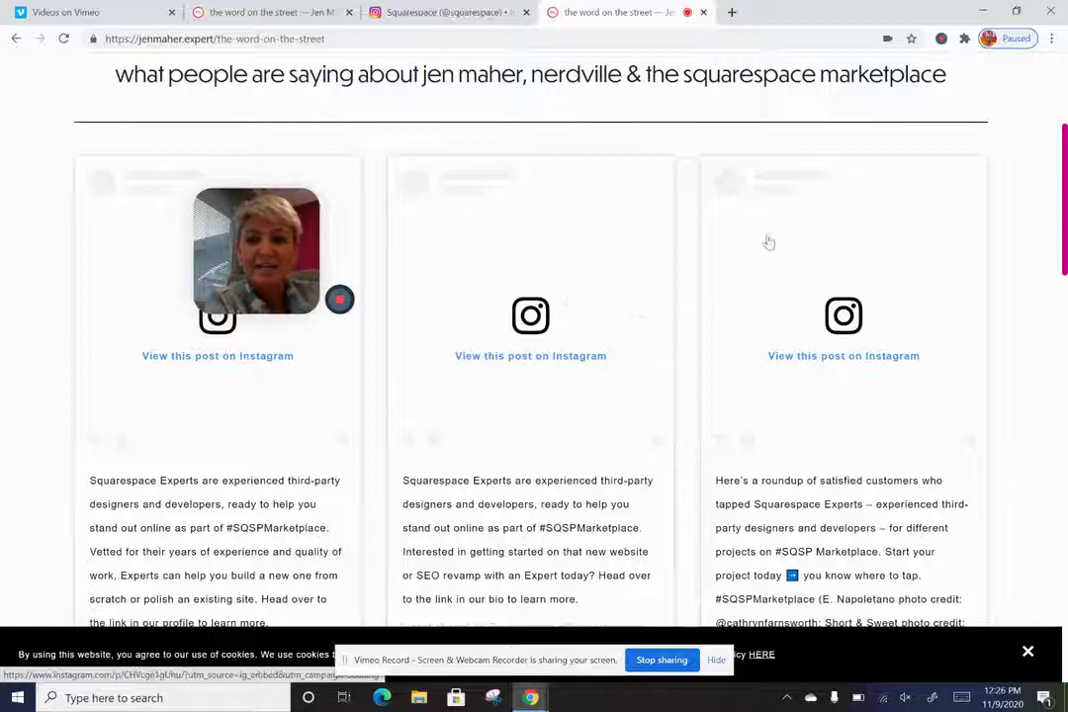
scroll(767, 405, "down", 1)
scroll(780, 440, "up", 1)
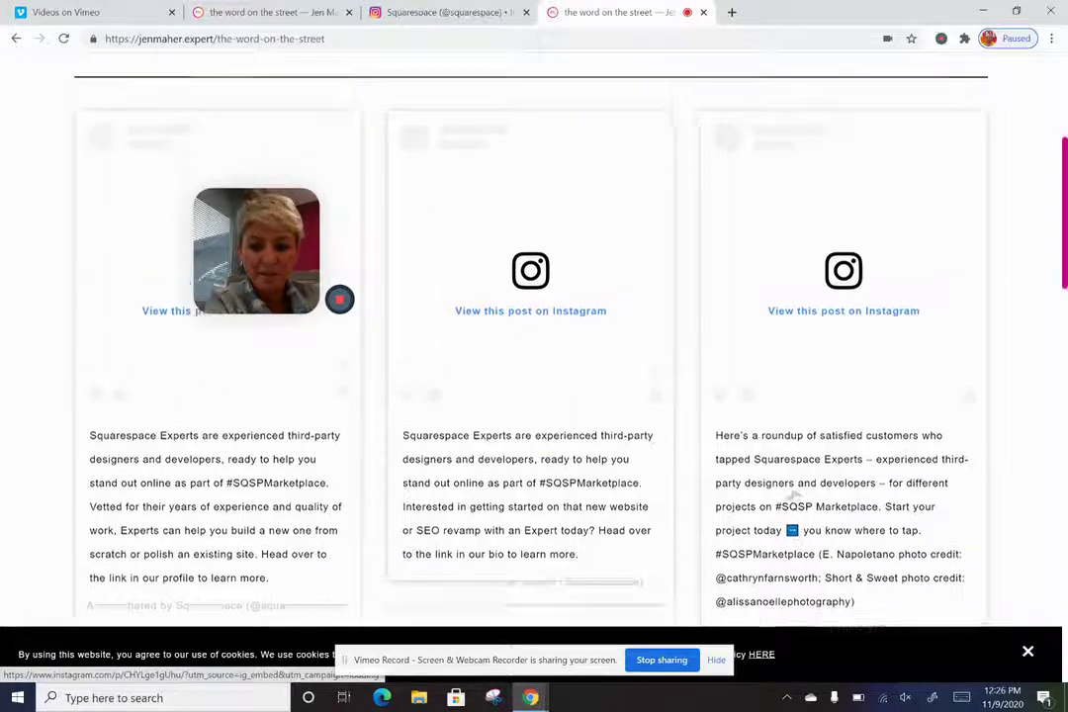
scroll(353, 380, "up", 1)
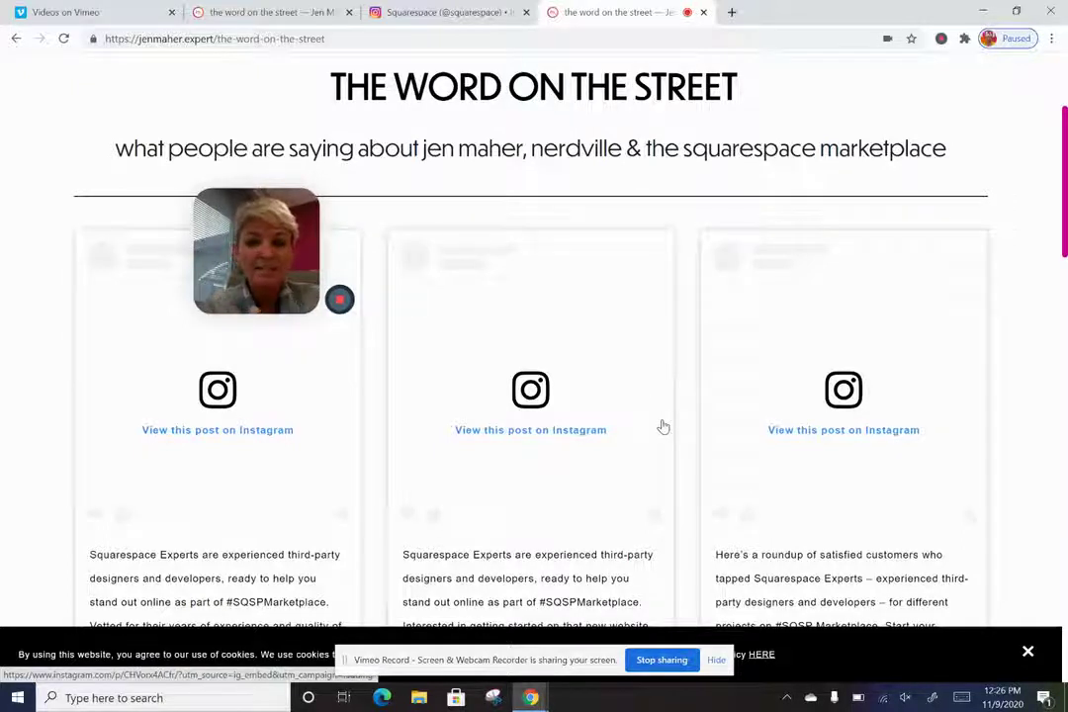
scroll(850, 331, "up", 3)
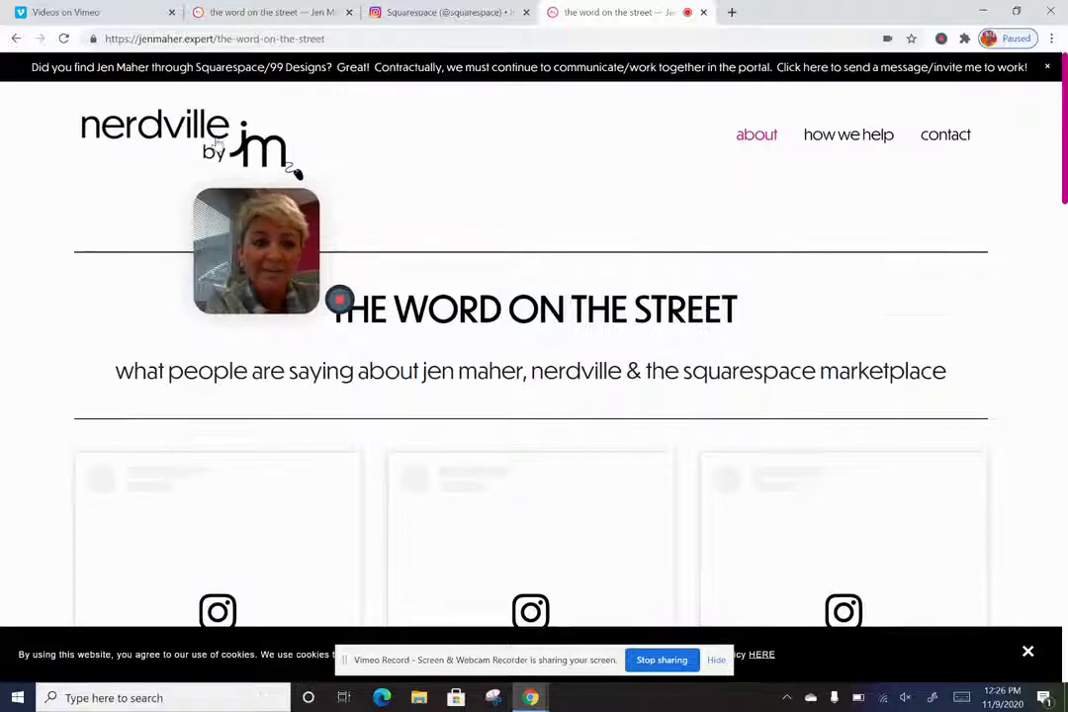
left_click(212, 141)
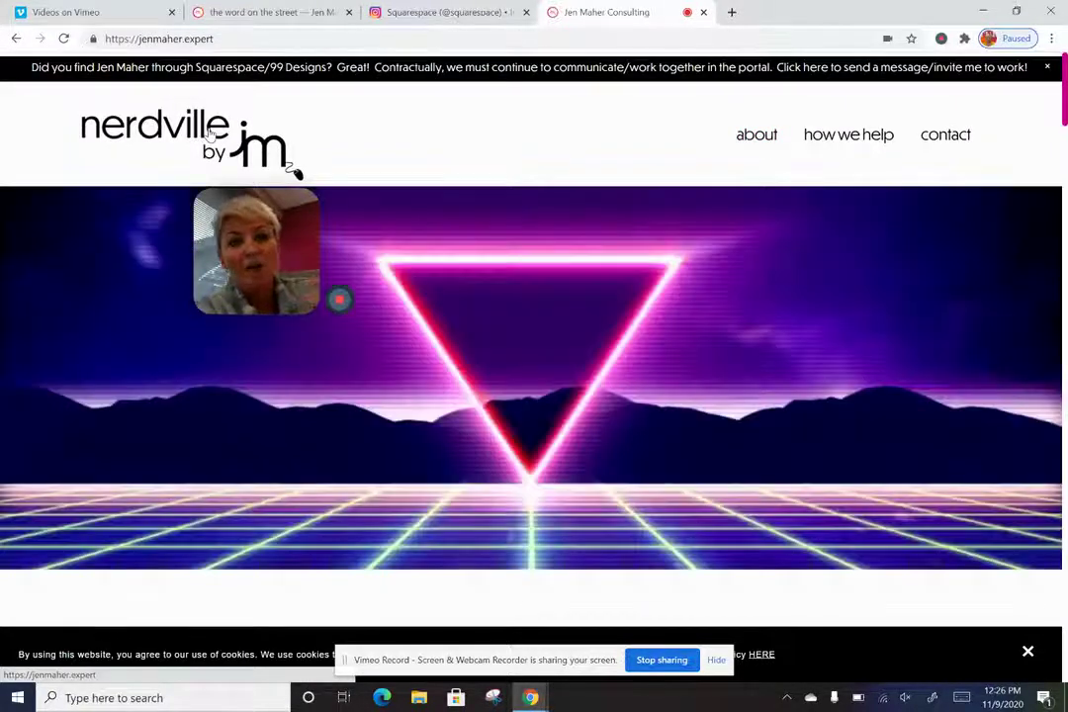
scroll(493, 271, "down", 2)
scroll(642, 286, "down", 12)
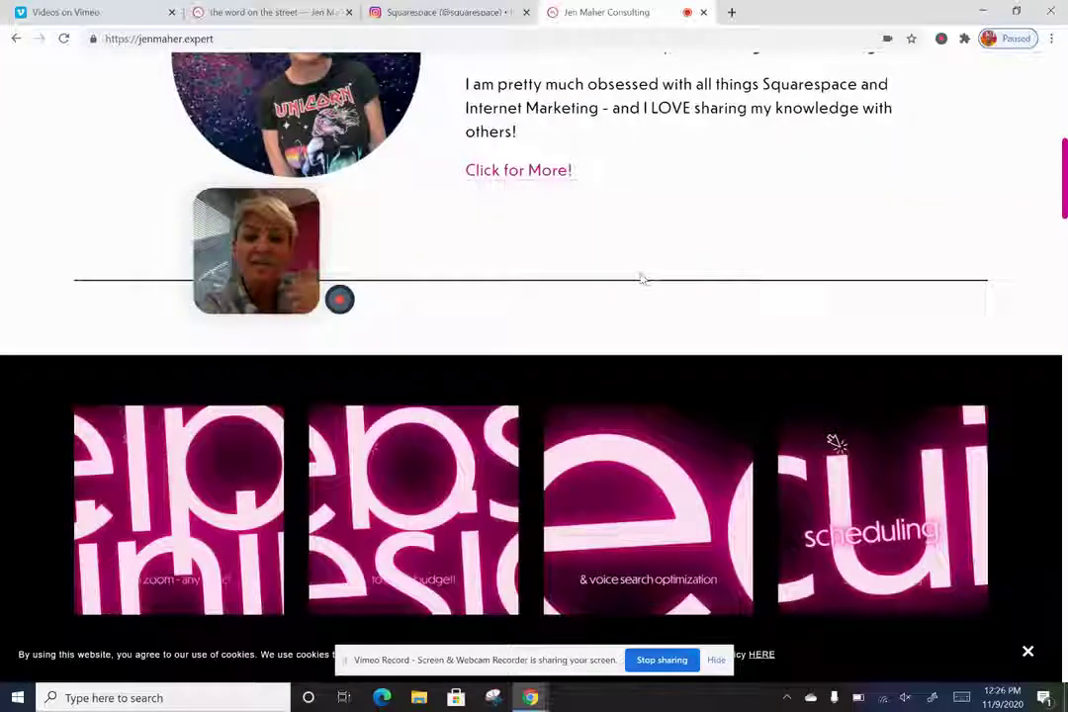
scroll(642, 356, "down", 6)
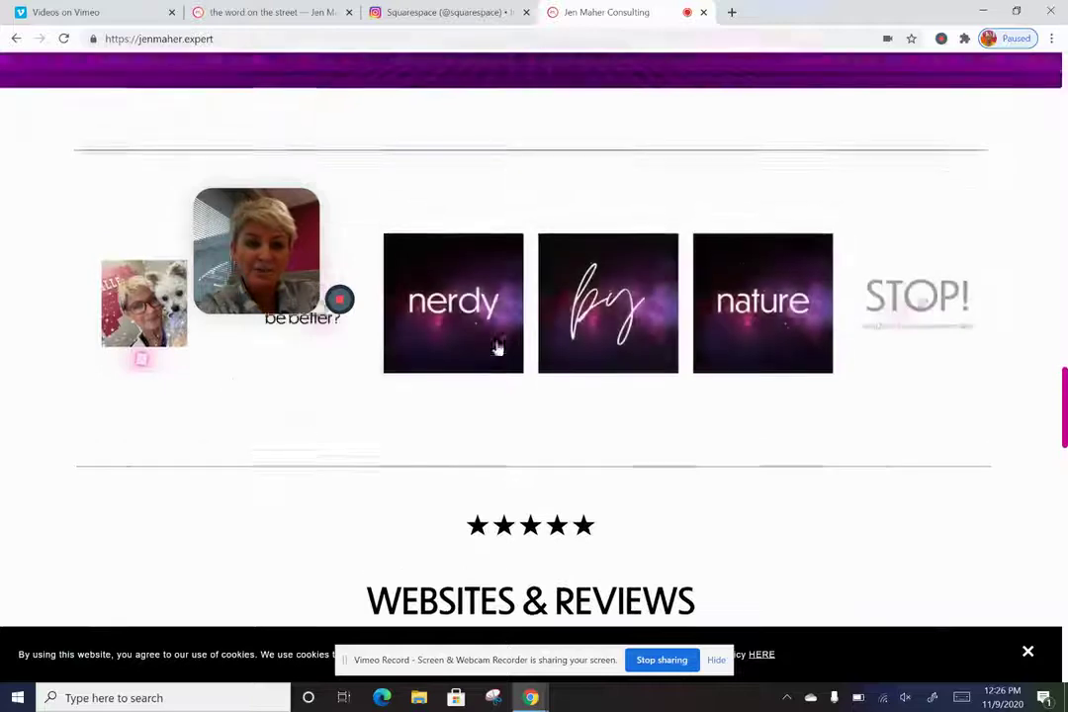
scroll(495, 348, "up", 2)
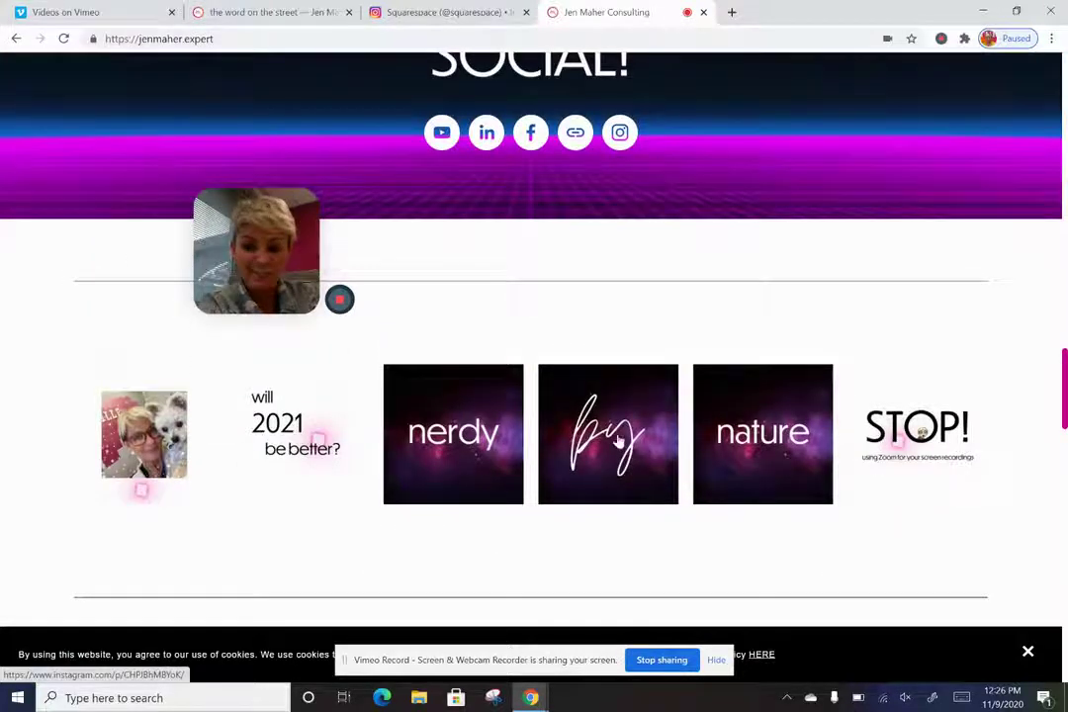
scroll(612, 447, "up", 10)
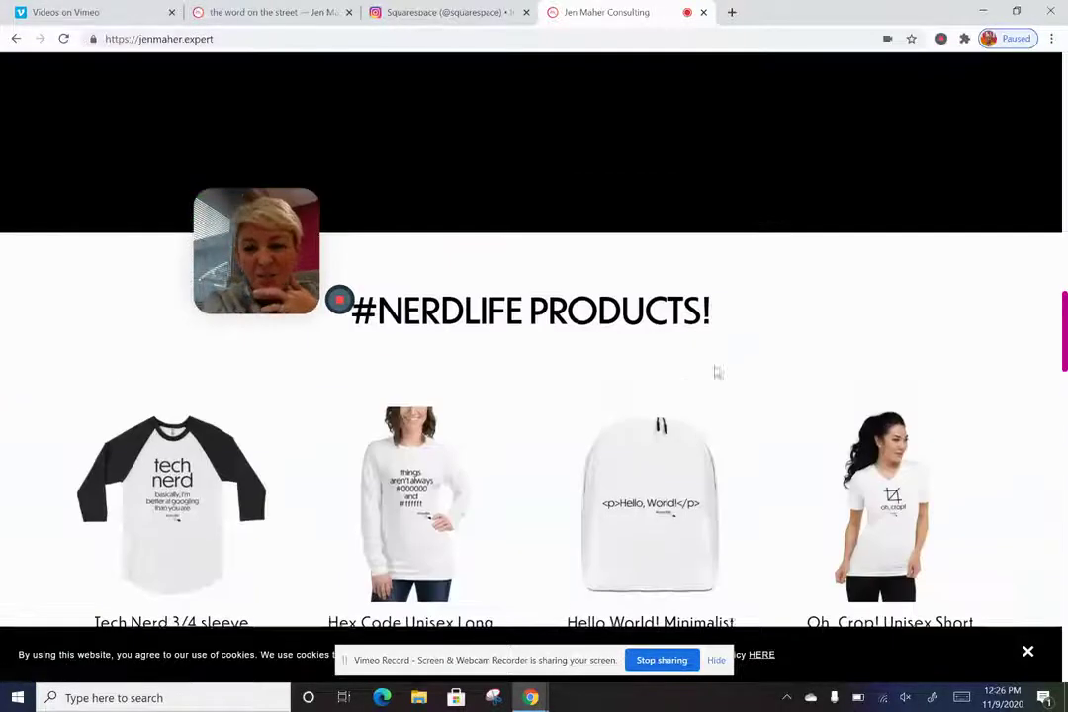
scroll(816, 272, "up", 5)
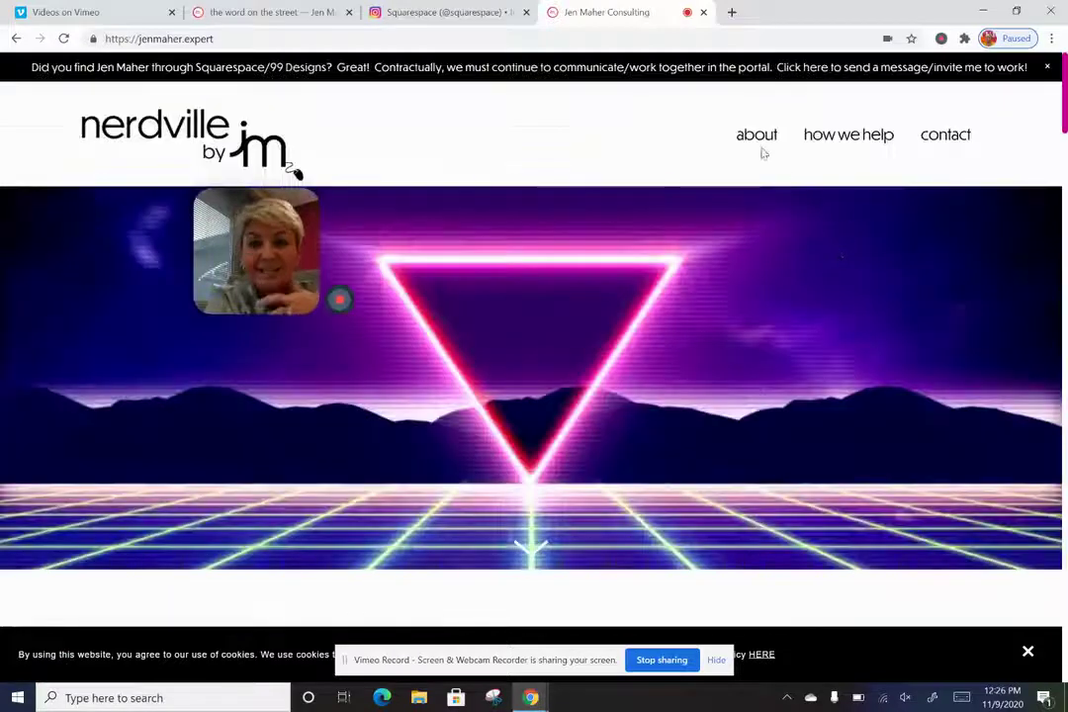
mouse_move(762, 149)
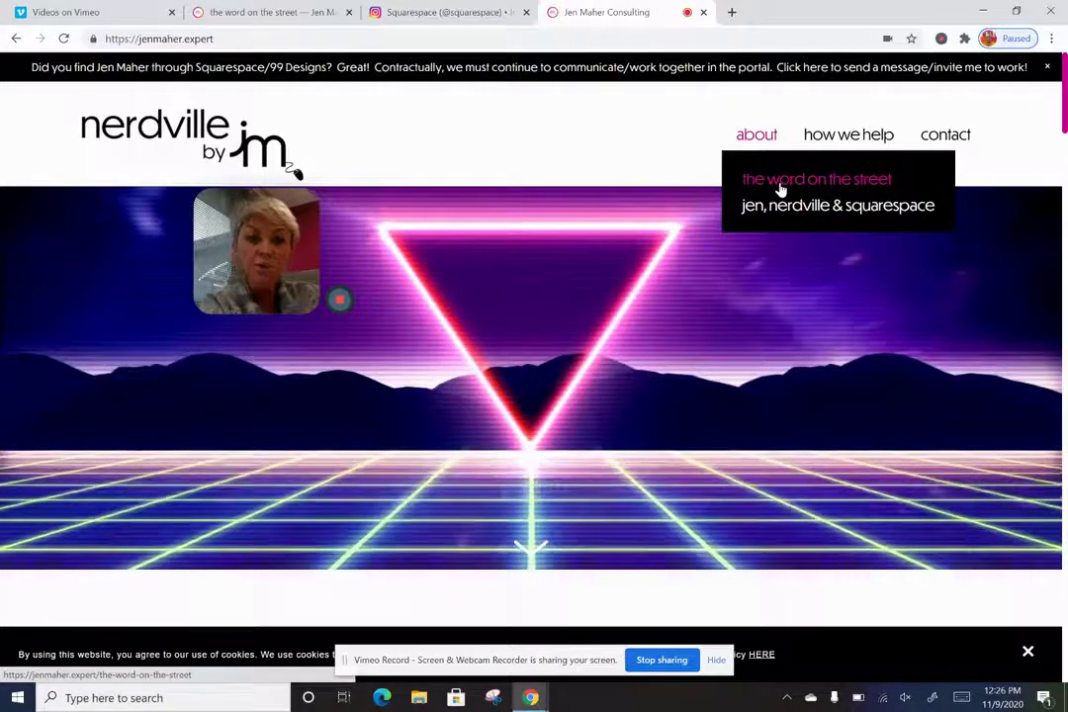
left_click(779, 184)
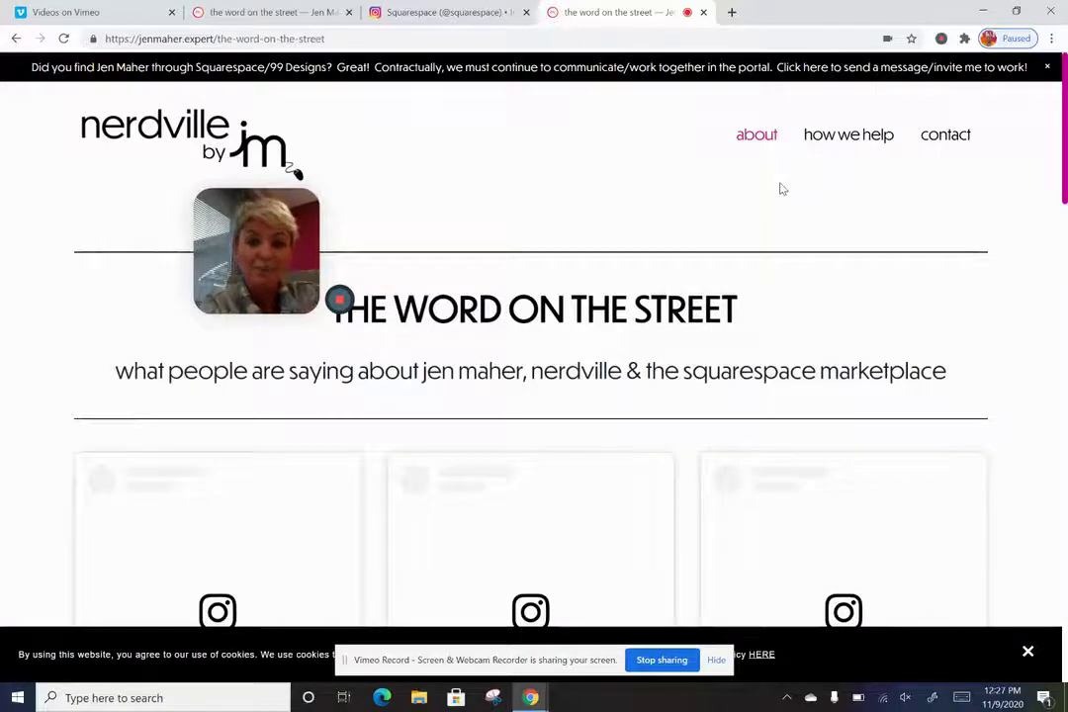
scroll(962, 302, "down", 2)
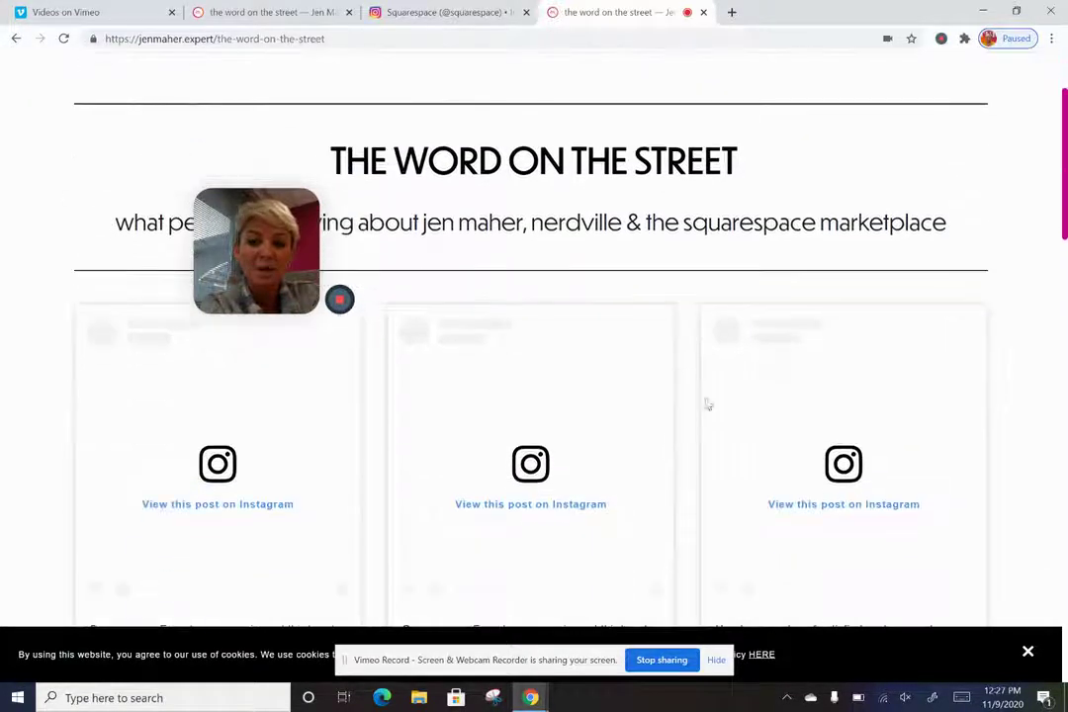